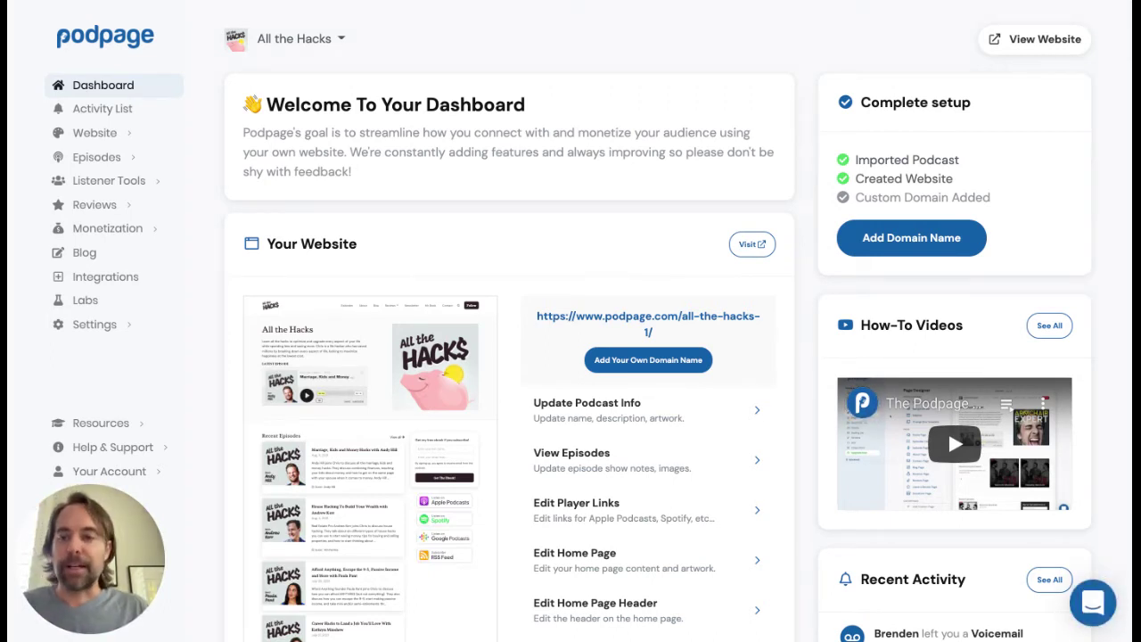
Create a new sponsor in the podcast's monetization settings and name it Podpage
{"action": "mouse_move", "coordinate": [109, 230]}
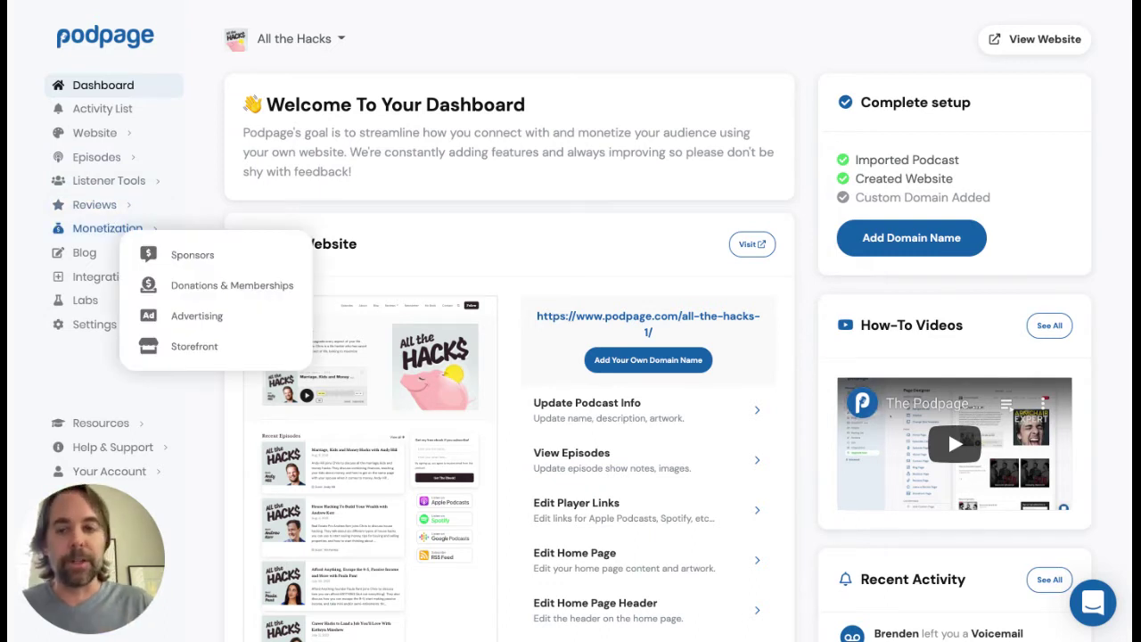
{"action": "left_click", "coordinate": [152, 254]}
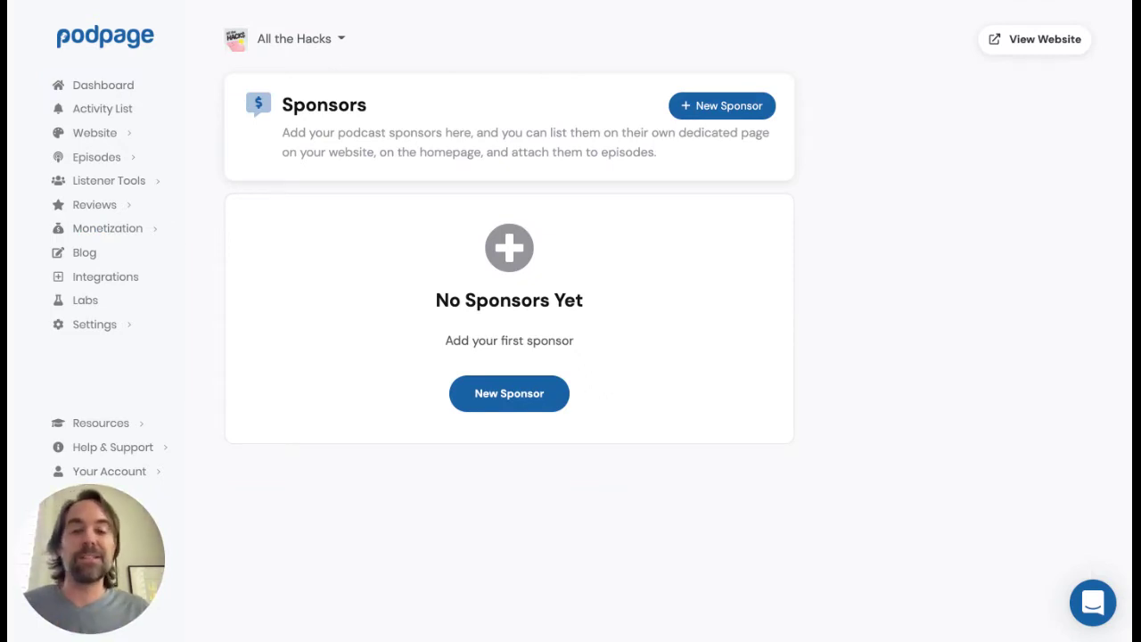
{"action": "left_click", "coordinate": [507, 395]}
{"action": "left_click", "coordinate": [375, 218]}
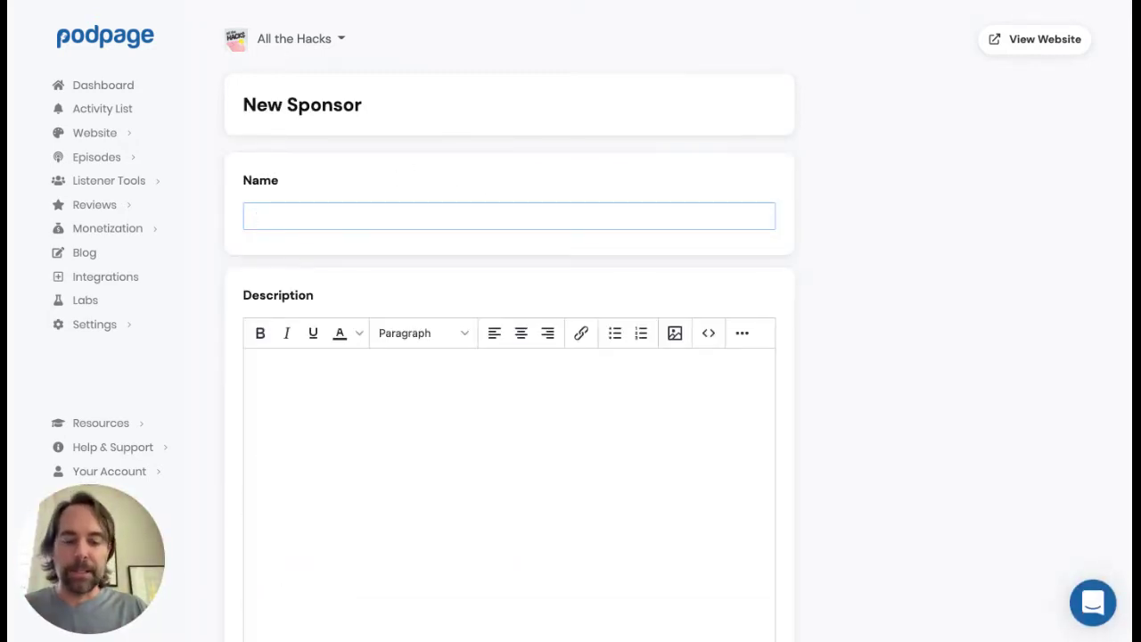
{"action": "type", "text": "Podpage"}
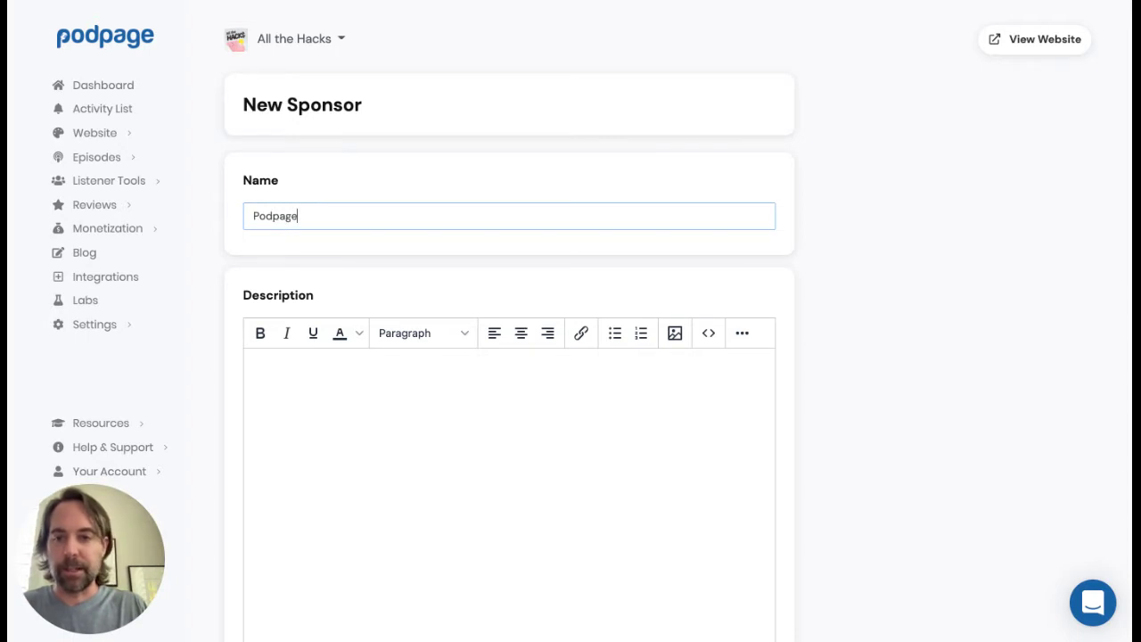
{"action": "key", "text": "Tab"}
{"action": "type", "text": "Podbase"}
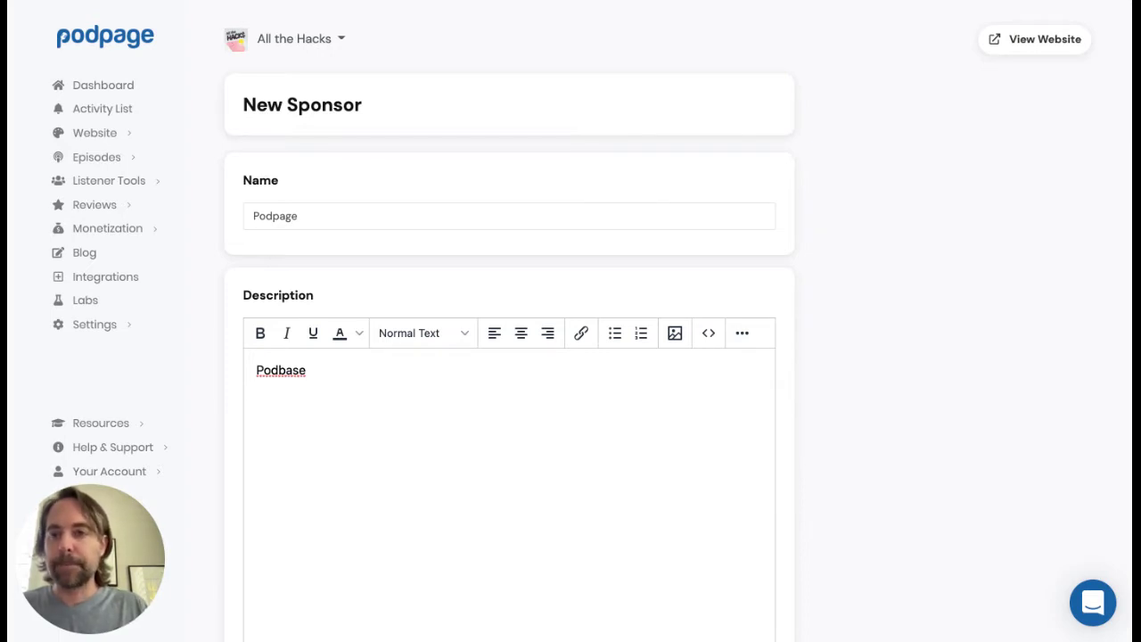
{"action": "key", "text": "ctrl+a"}
{"action": "key", "text": "ctrl+v"}
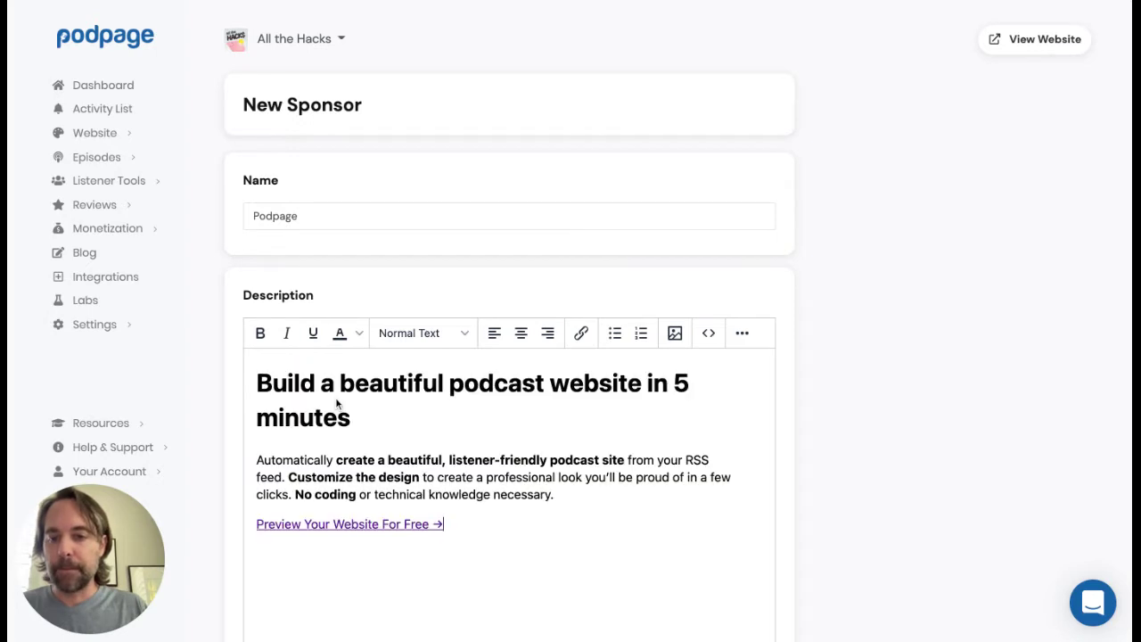
{"action": "key", "text": "ctrl+z"}
Enter the Podpage pitch as one plain-text description paragraph, ending its opening phrase "Build a beautiful podcast website in 5 minutes" with a period
{"action": "type", "text": "Build a beautiful podcast website in 5 minutes Automatically create a beautiful, listener-friendly podcast site from your RSS feed. Customize the design to create a professional look you’ll be proud of in a few clicks. No coding or technical knowledge necessary."}
{"action": "left_click", "coordinate": [526, 371]}
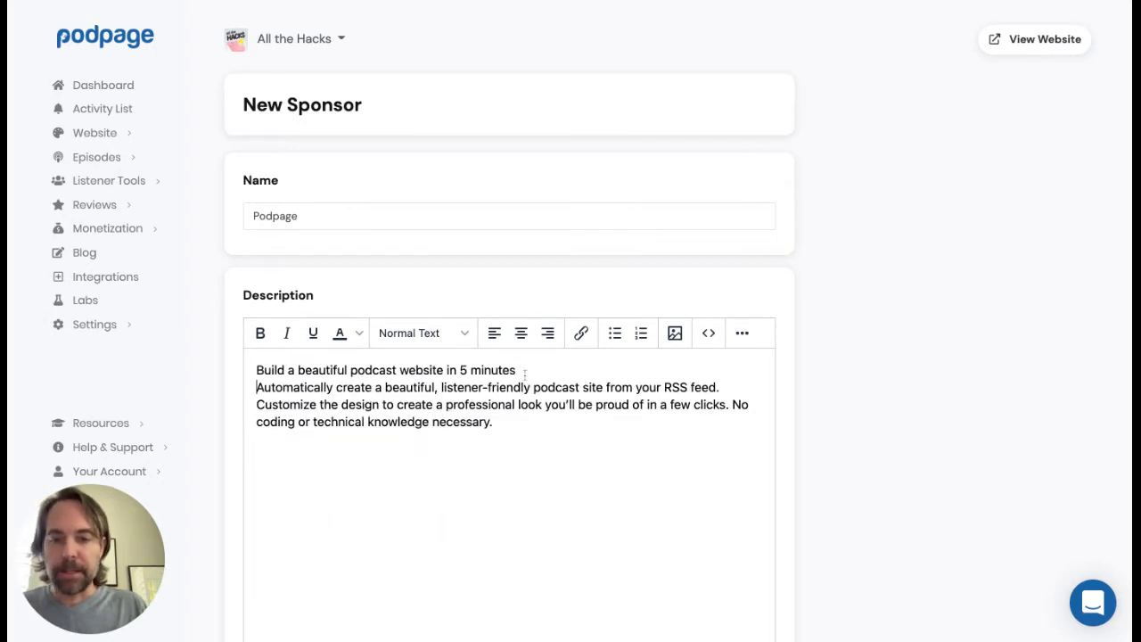
{"action": "key", "text": "Delete"}
{"action": "key", "text": "BackSpace"}
{"action": "type", "text": "."}
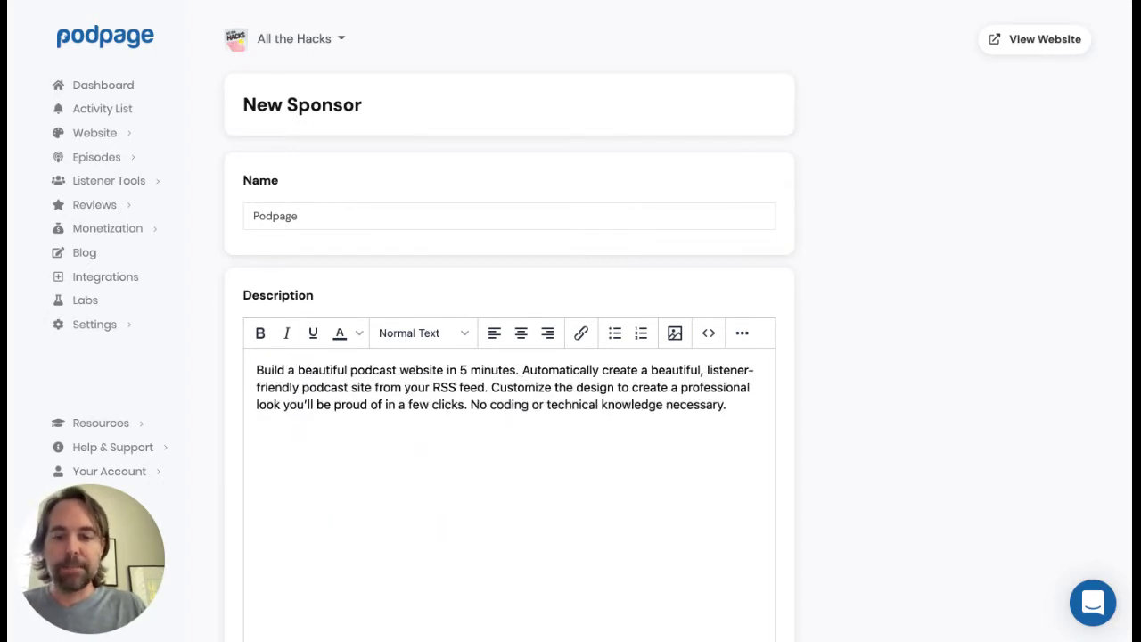
Make the opening phrase "Build a beautiful podcast website in 5 minutes" bold in the sponsor description
{"action": "left_click", "coordinate": [257, 371]}
{"action": "key", "text": "ctrl+shift+Right"}
{"action": "key", "text": "ctrl+shift+Right"}
{"action": "key", "text": "ctrl+shift+Right"}
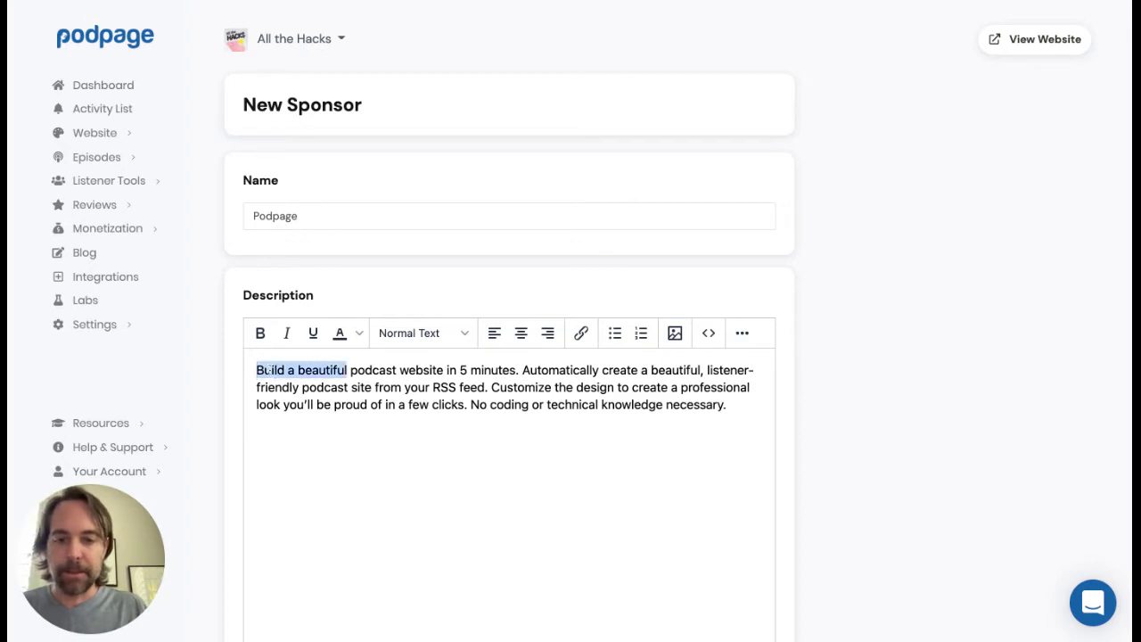
{"action": "key", "text": "ctrl+shift+Right"}
{"action": "key", "text": "ctrl+shift+Right"}
{"action": "key", "text": "ctrl+shift+Right"}
{"action": "key", "text": "ctrl+shift+Right"}
{"action": "key", "text": "ctrl+shift+Right"}
{"action": "key", "text": "ctrl+b"}
{"action": "left_click", "coordinate": [257, 448]}
{"action": "scroll", "coordinate": [487, 455], "scroll_direction": "down", "scroll_amount": 5}
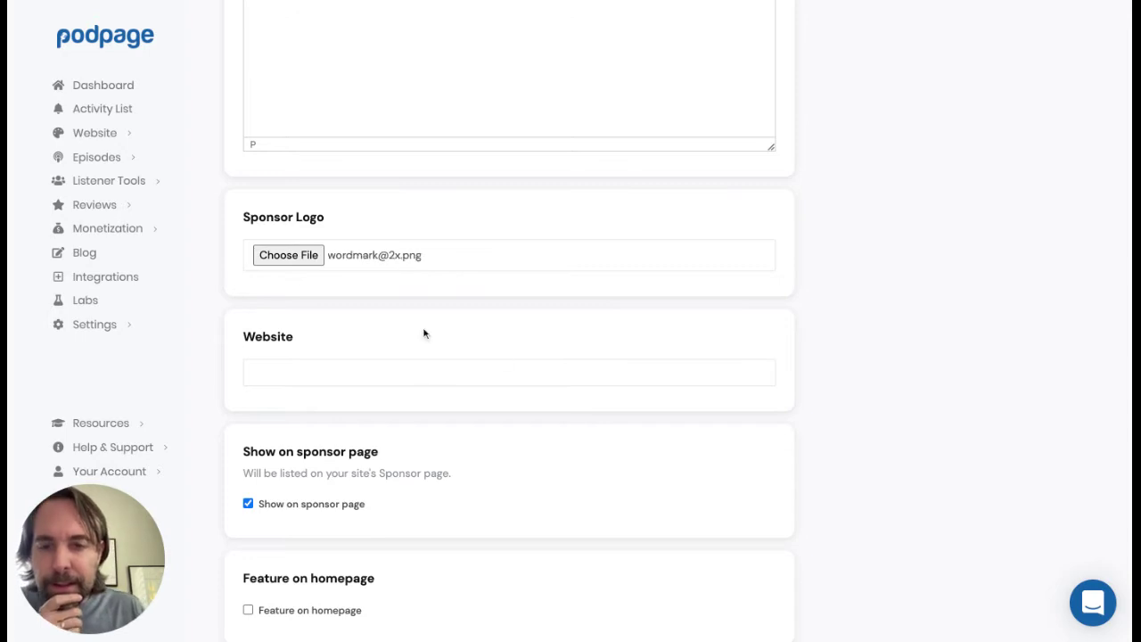
{"action": "scroll", "coordinate": [431, 331], "scroll_direction": "down", "scroll_amount": 3}
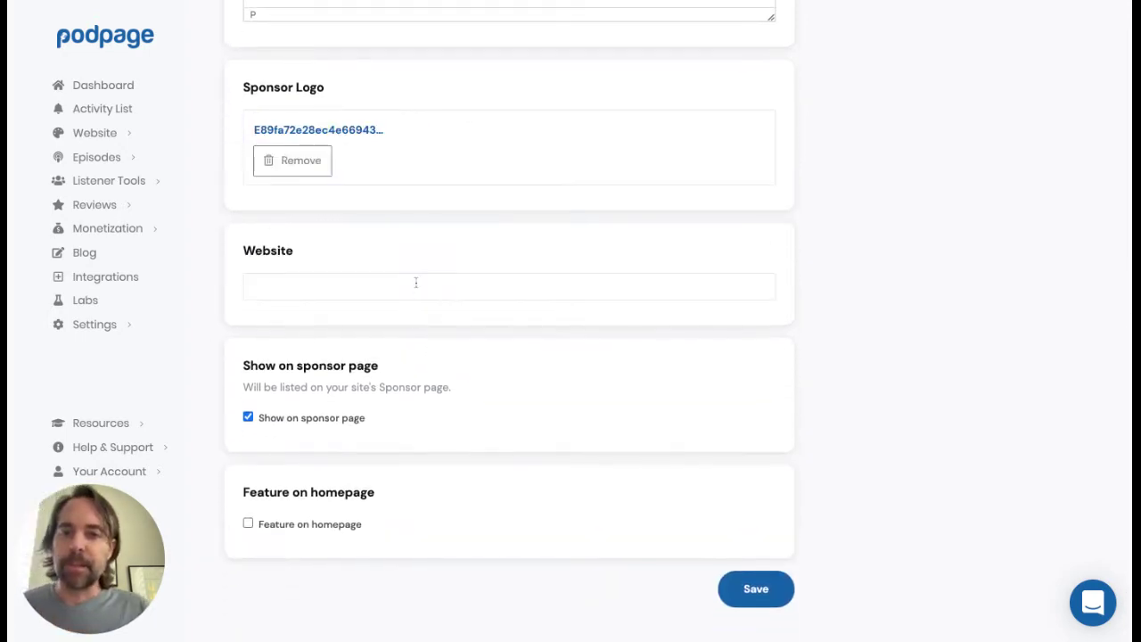
{"action": "left_click", "coordinate": [389, 287]}
{"action": "type", "text": "pp"}
{"action": "key", "text": "BackSpace"}
{"action": "key", "text": "BackSpace"}
{"action": "type", "text": "https://www.podpage.com/"}
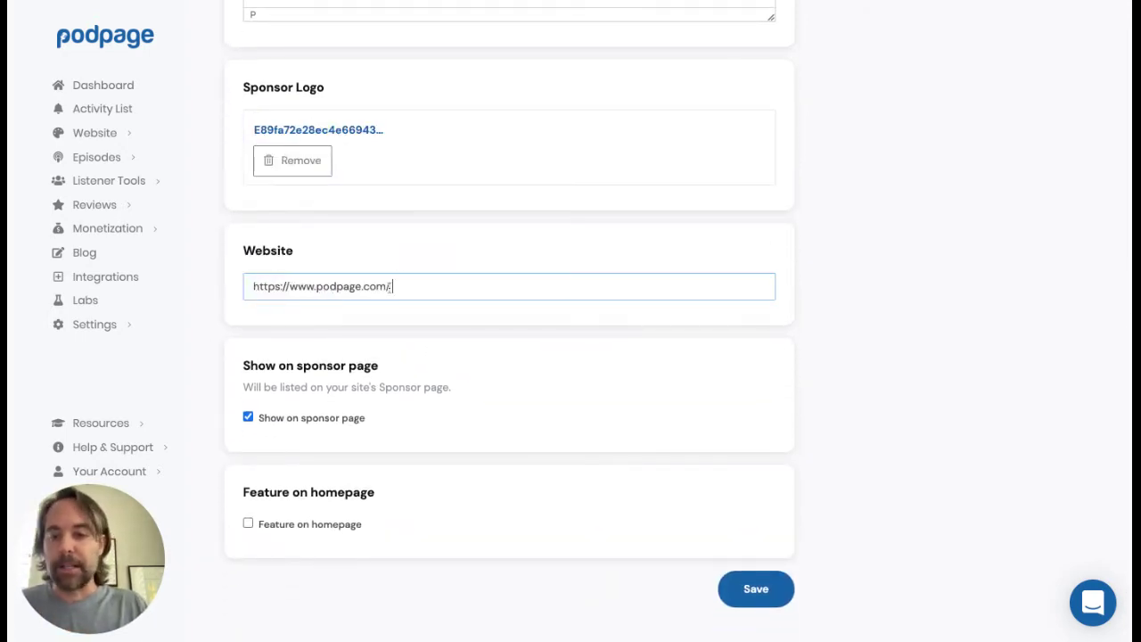
Feature the sponsor on the homepage and save the new sponsor
{"action": "scroll", "coordinate": [428, 357], "scroll_direction": "down", "scroll_amount": 1}
{"action": "left_click", "coordinate": [452, 394]}
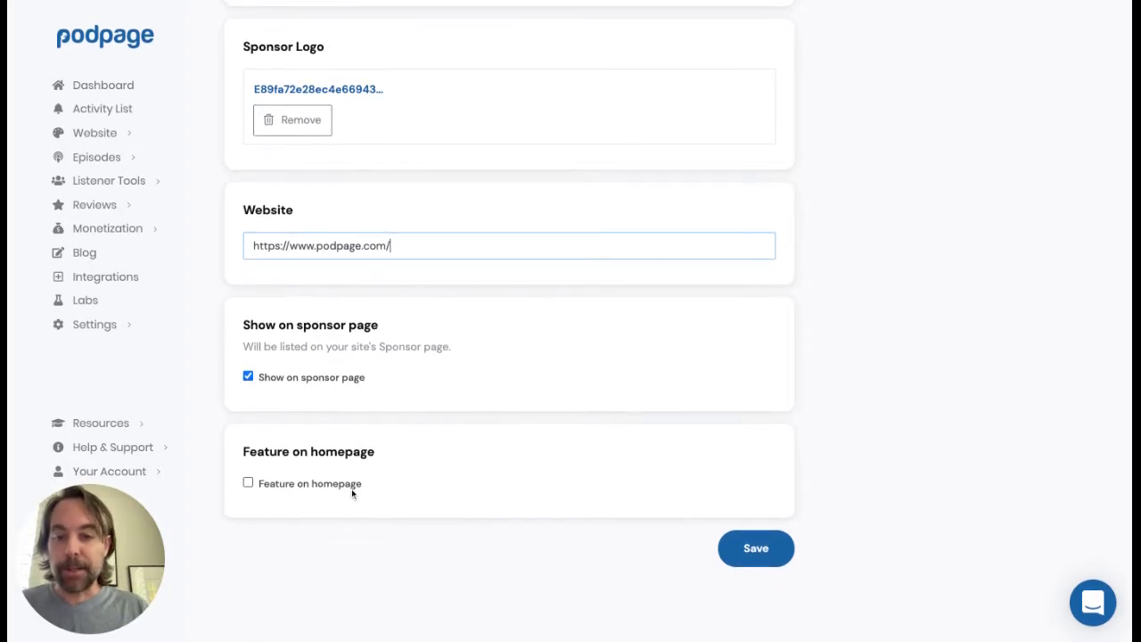
{"action": "left_click", "coordinate": [293, 484]}
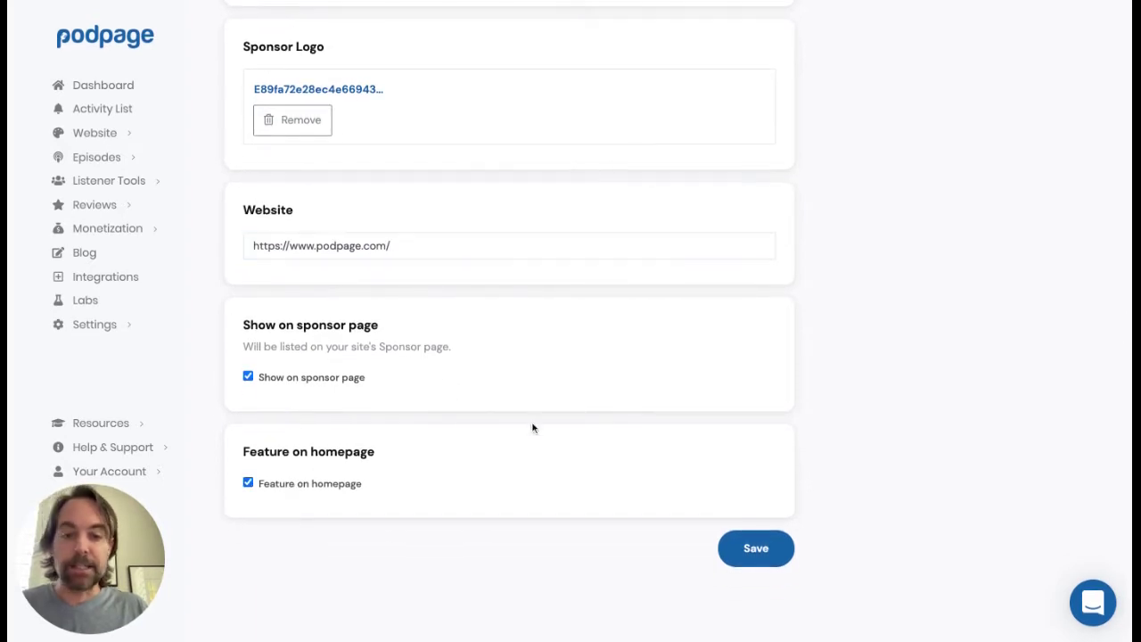
{"action": "left_click", "coordinate": [757, 549]}
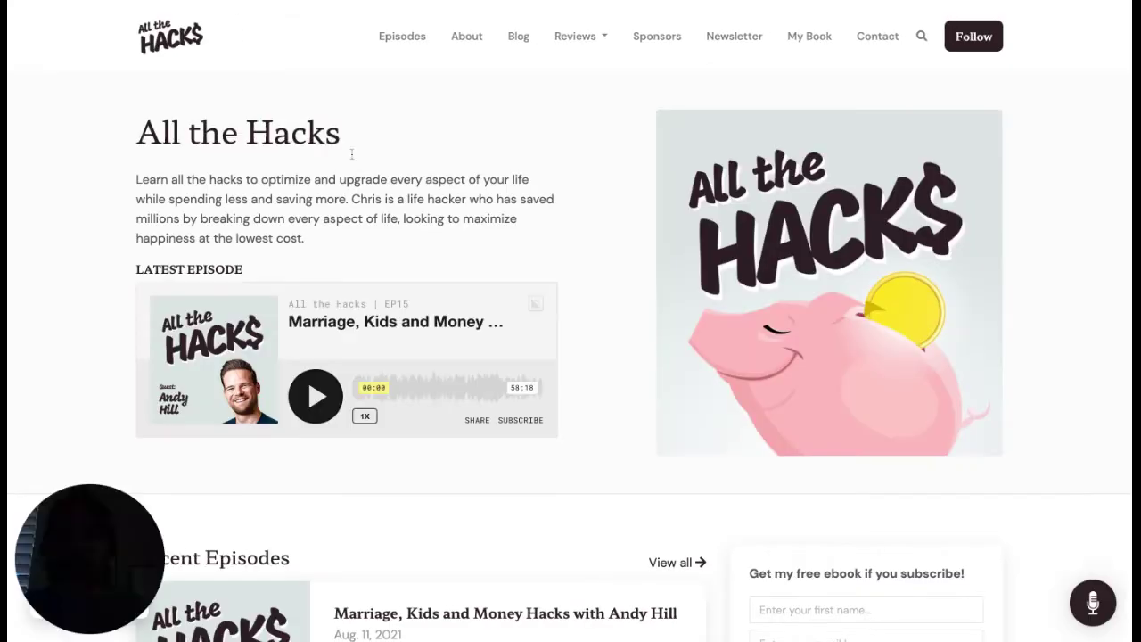
Examine the Podpage sponsor listing on the public Sponsors page and in the homepage's Sponsors section
{"action": "left_click", "coordinate": [667, 42]}
{"action": "scroll", "coordinate": [576, 145], "scroll_direction": "down", "scroll_amount": 1}
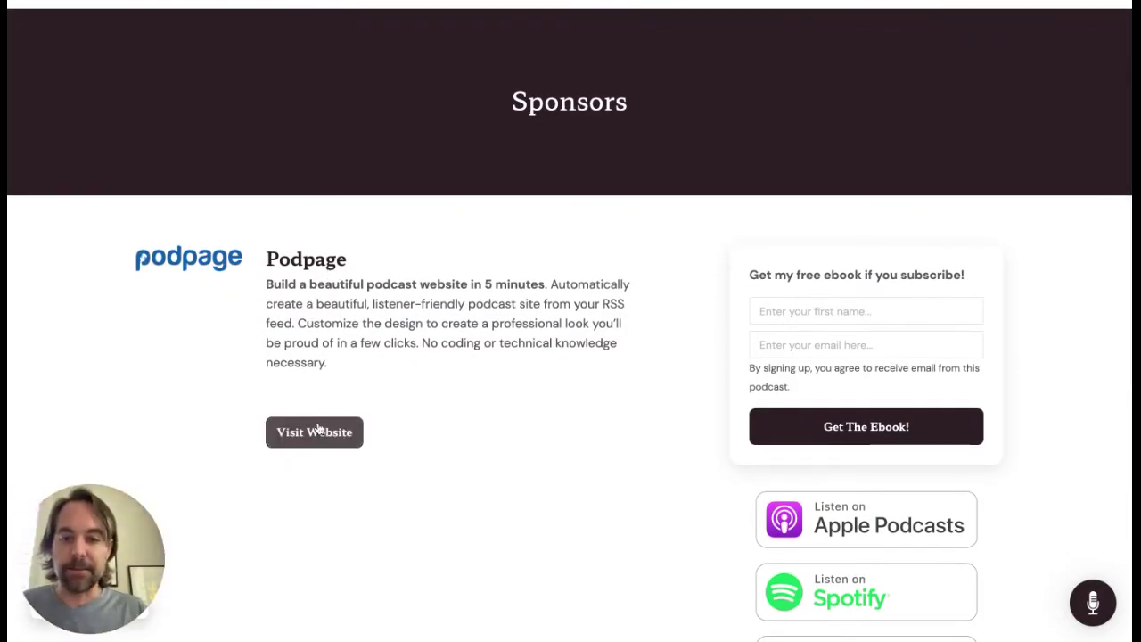
{"action": "scroll", "coordinate": [338, 383], "scroll_direction": "up", "scroll_amount": 1}
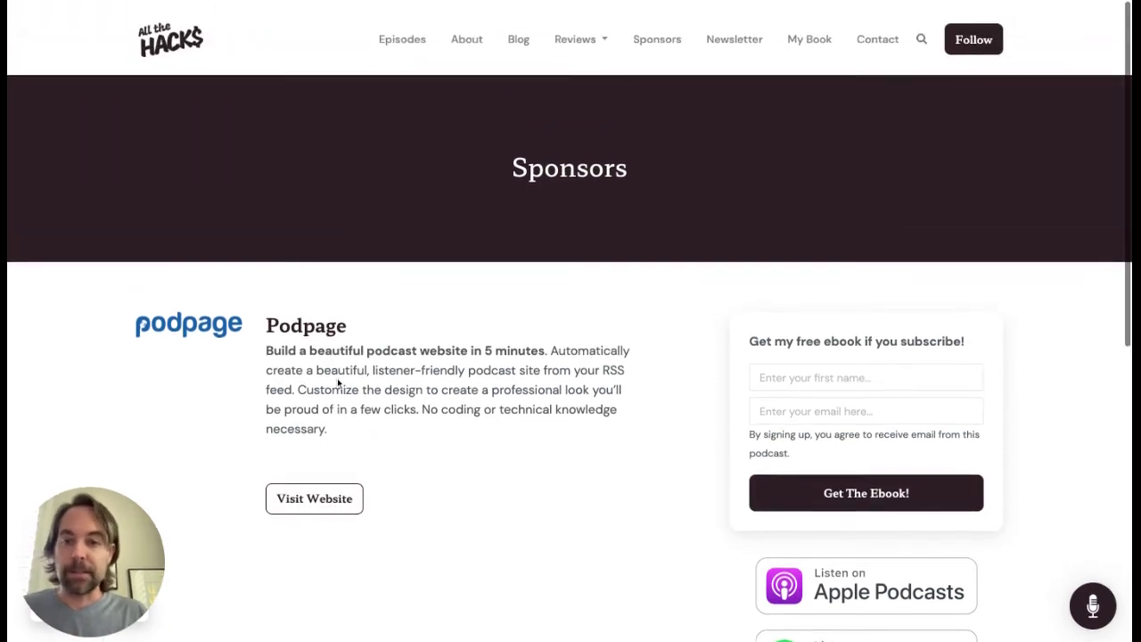
{"action": "left_click", "coordinate": [197, 40]}
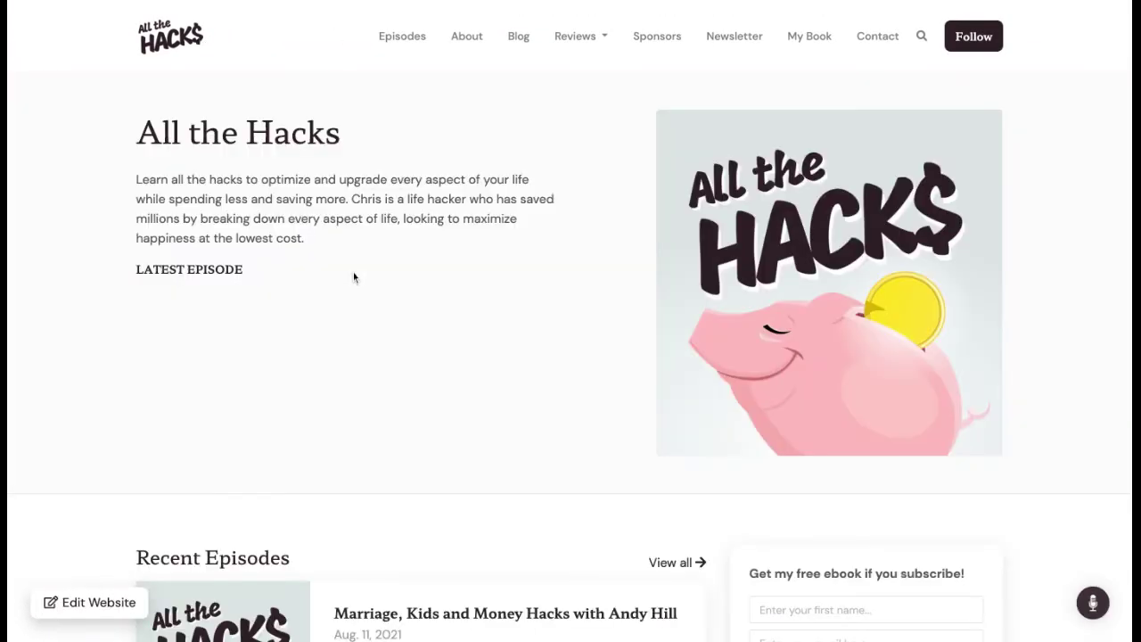
{"action": "scroll", "coordinate": [353, 272], "scroll_direction": "down", "scroll_amount": 20}
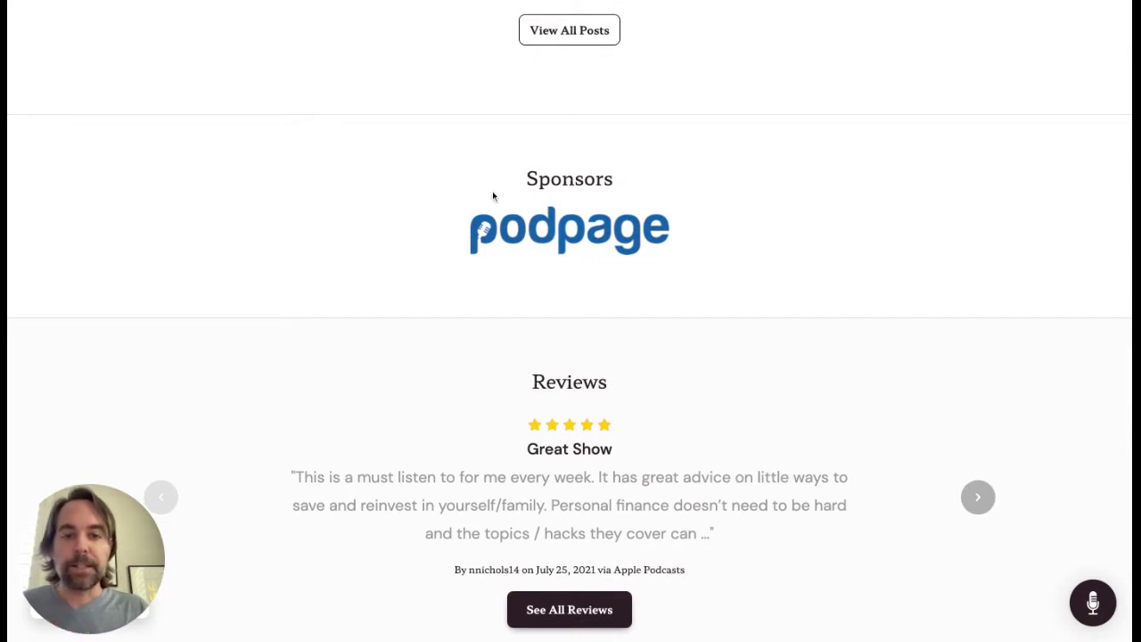
{"action": "scroll", "coordinate": [430, 194], "scroll_direction": "up", "scroll_amount": 1}
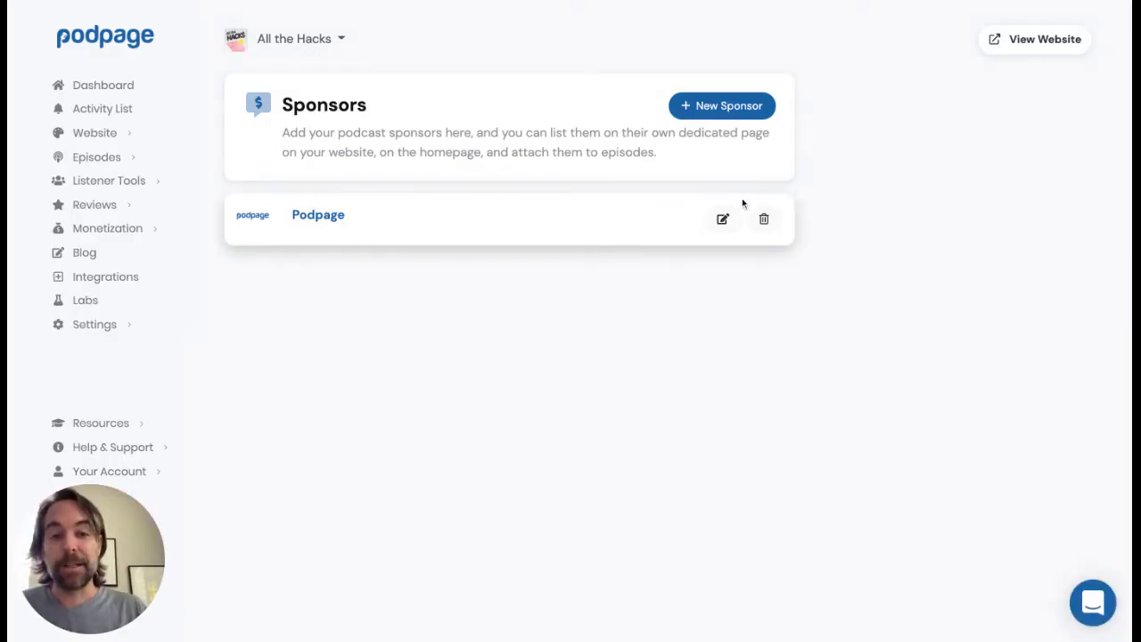
Edit the Podpage sponsor so it is not featured on the homepage, and save it
{"action": "left_click", "coordinate": [722, 220]}
{"action": "scroll", "coordinate": [431, 446], "scroll_direction": "down", "scroll_amount": 10}
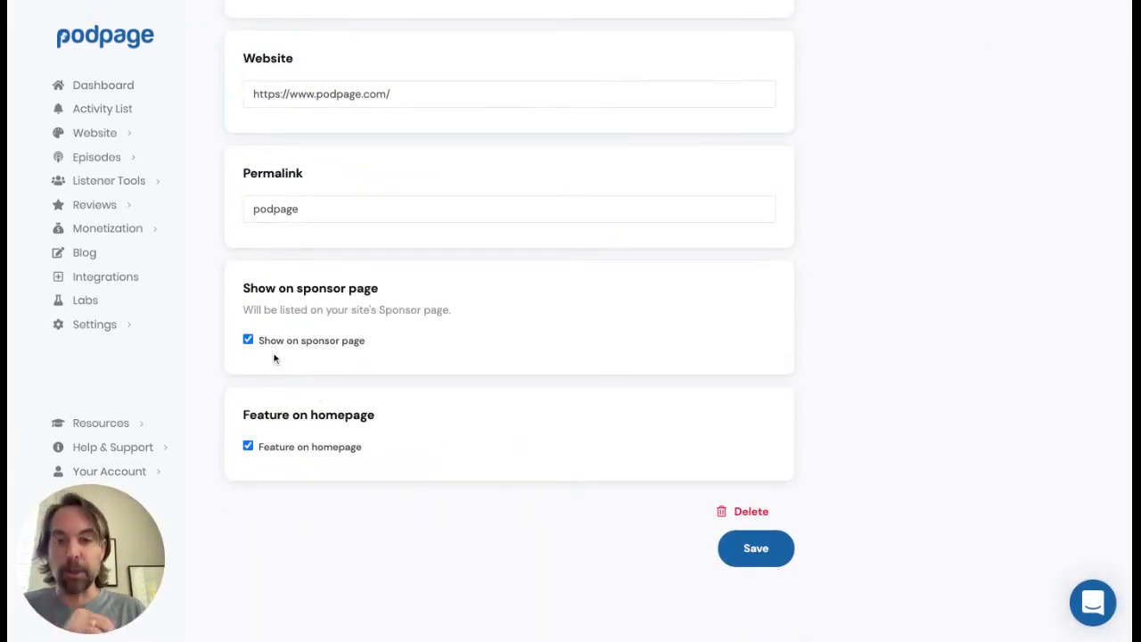
{"action": "left_click", "coordinate": [291, 448]}
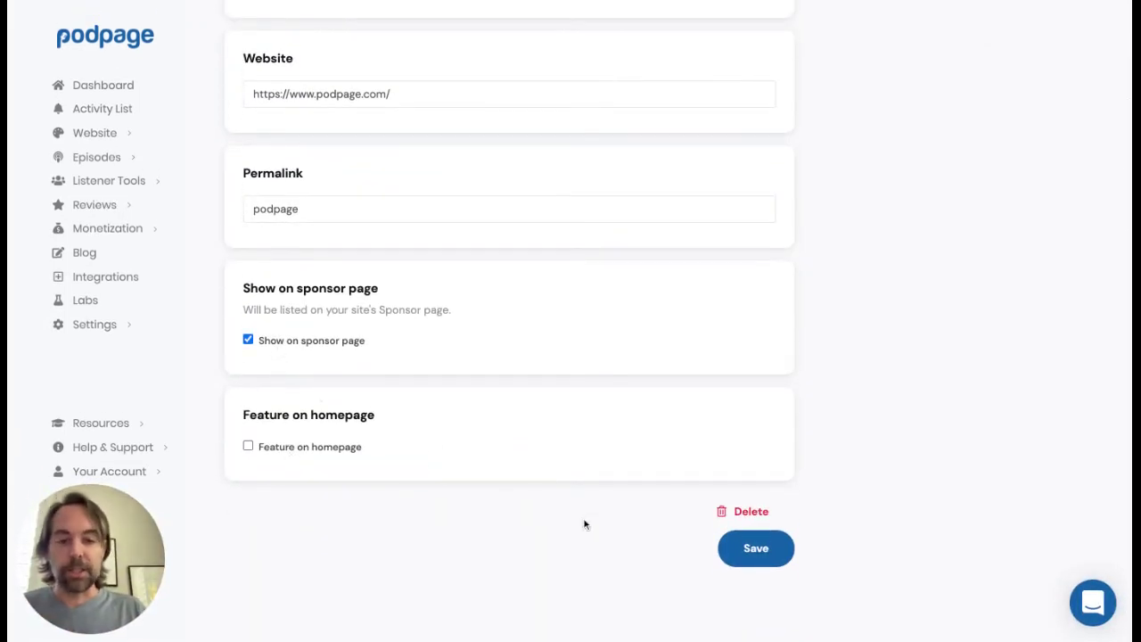
{"action": "left_click", "coordinate": [774, 562]}
Edit the latest episode, assign Podpage as its episode sponsor, and save the episode
{"action": "mouse_move", "coordinate": [115, 158]}
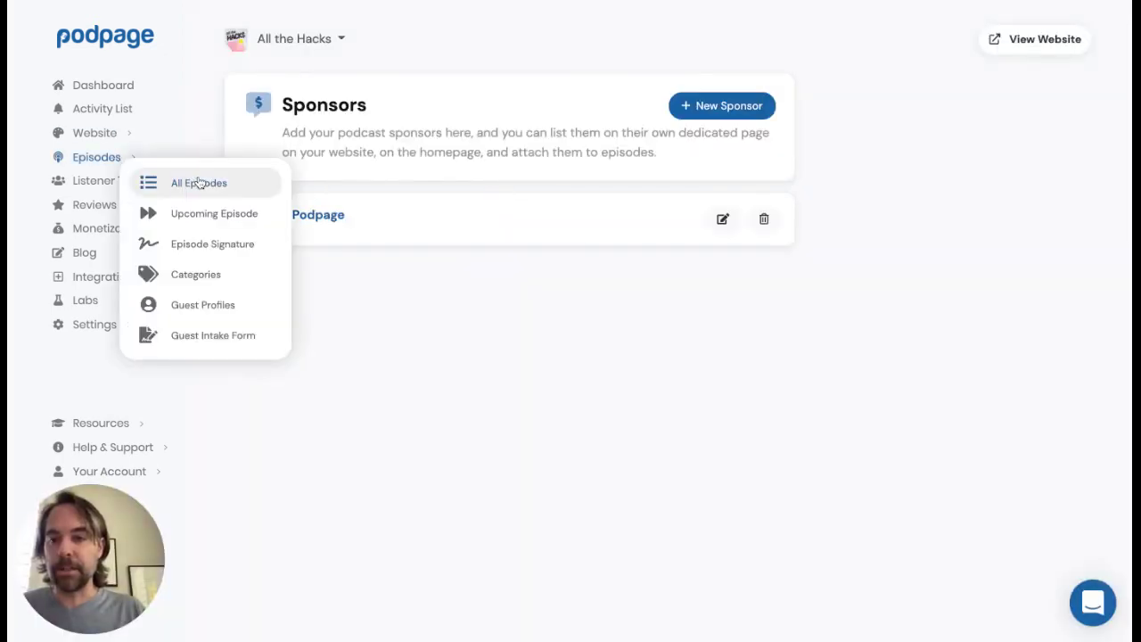
{"action": "left_click", "coordinate": [266, 193]}
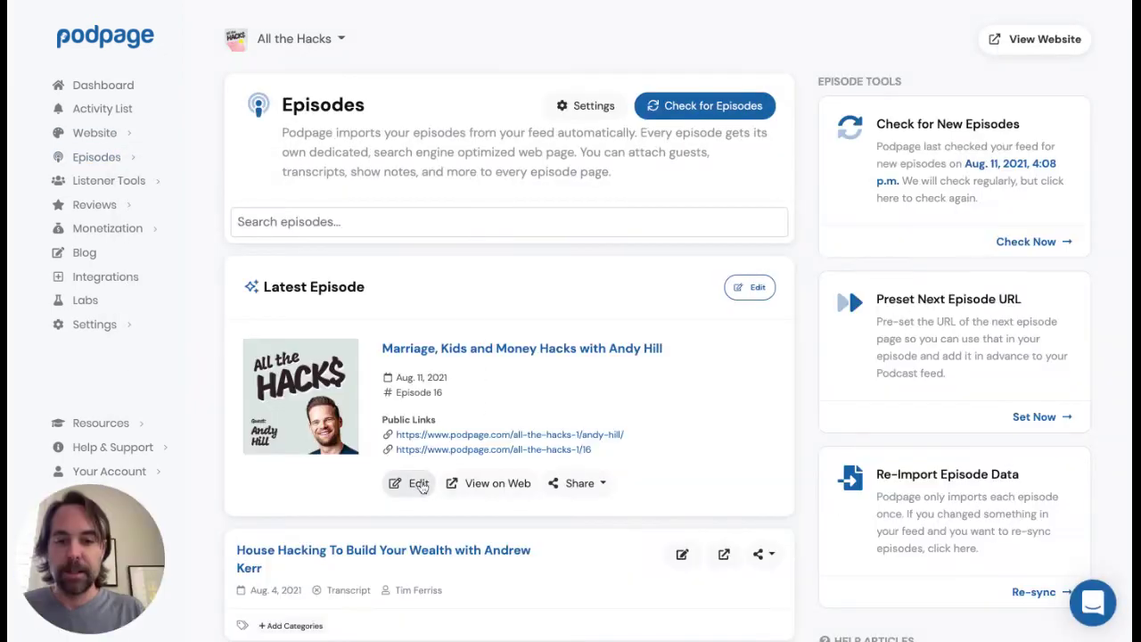
{"action": "left_click", "coordinate": [419, 484]}
{"action": "scroll", "coordinate": [363, 410], "scroll_direction": "down", "scroll_amount": 10}
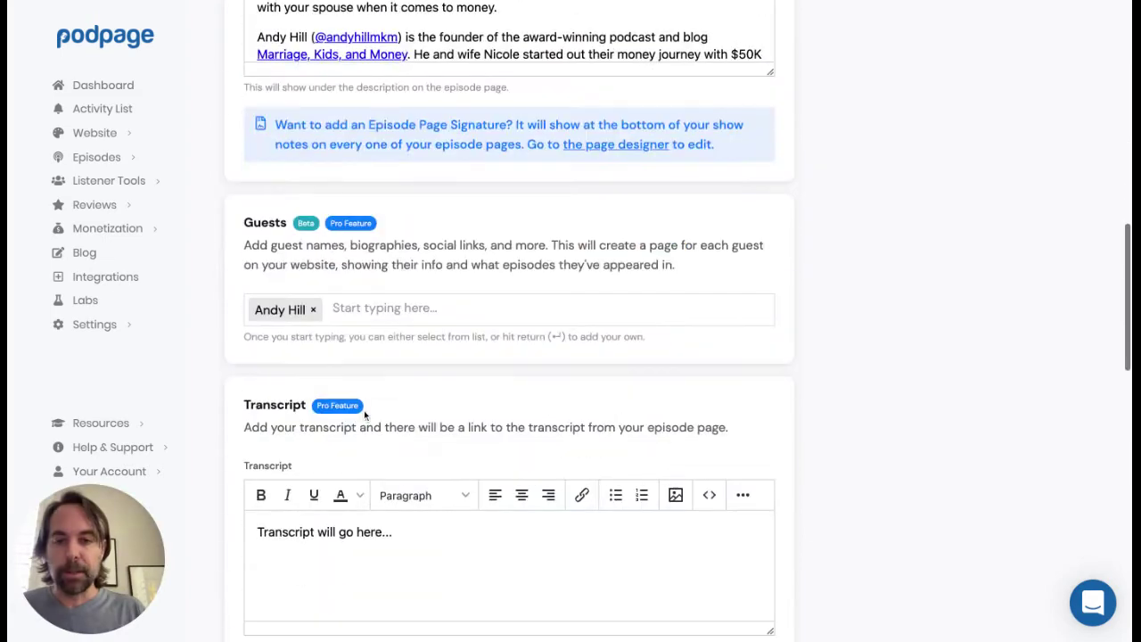
{"action": "scroll", "coordinate": [364, 413], "scroll_direction": "down", "scroll_amount": 10}
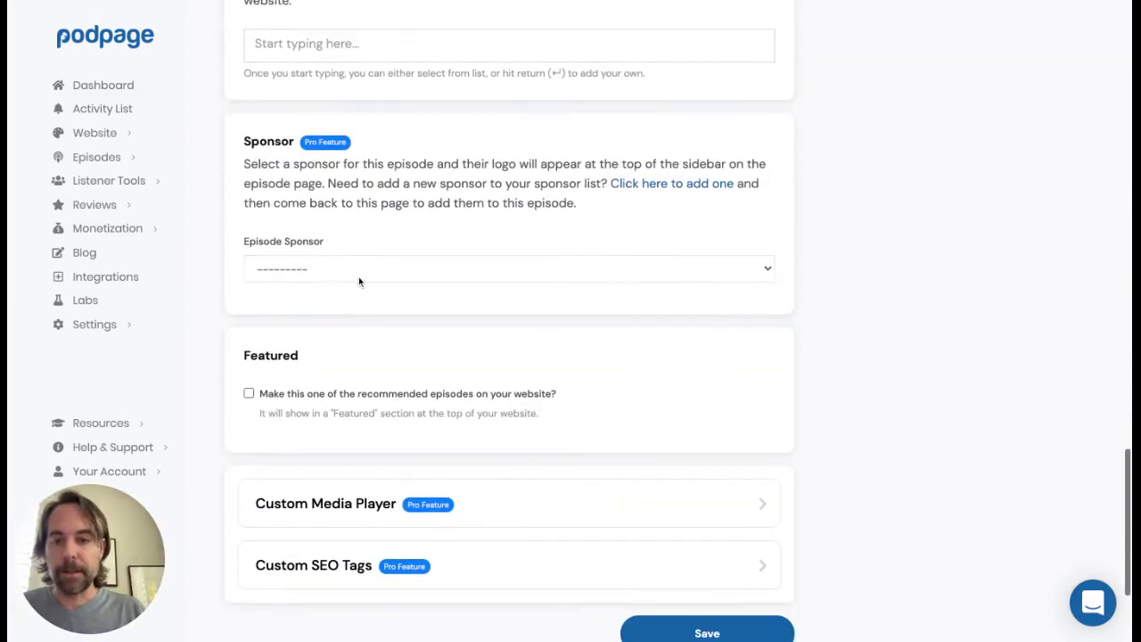
{"action": "left_click", "coordinate": [359, 281]}
{"action": "left_click", "coordinate": [358, 298]}
{"action": "scroll", "coordinate": [491, 306], "scroll_direction": "down", "scroll_amount": 3}
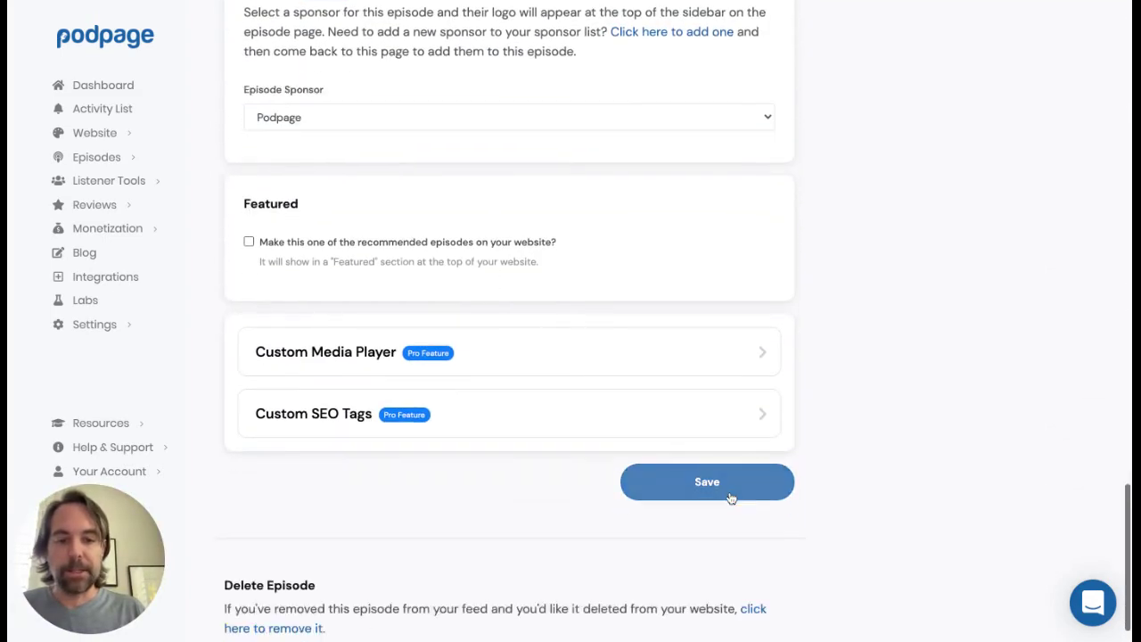
{"action": "left_click", "coordinate": [707, 482]}
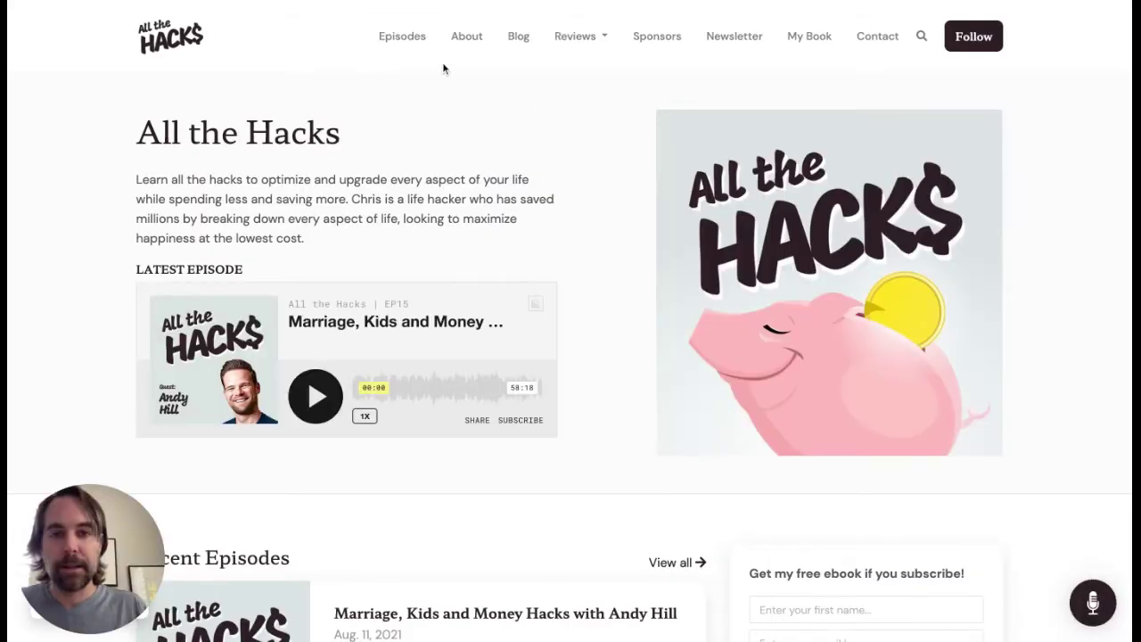
View the latest episode's public page to check the sponsor logo in its sidebar, and return to the episode list
{"action": "left_click", "coordinate": [176, 270]}
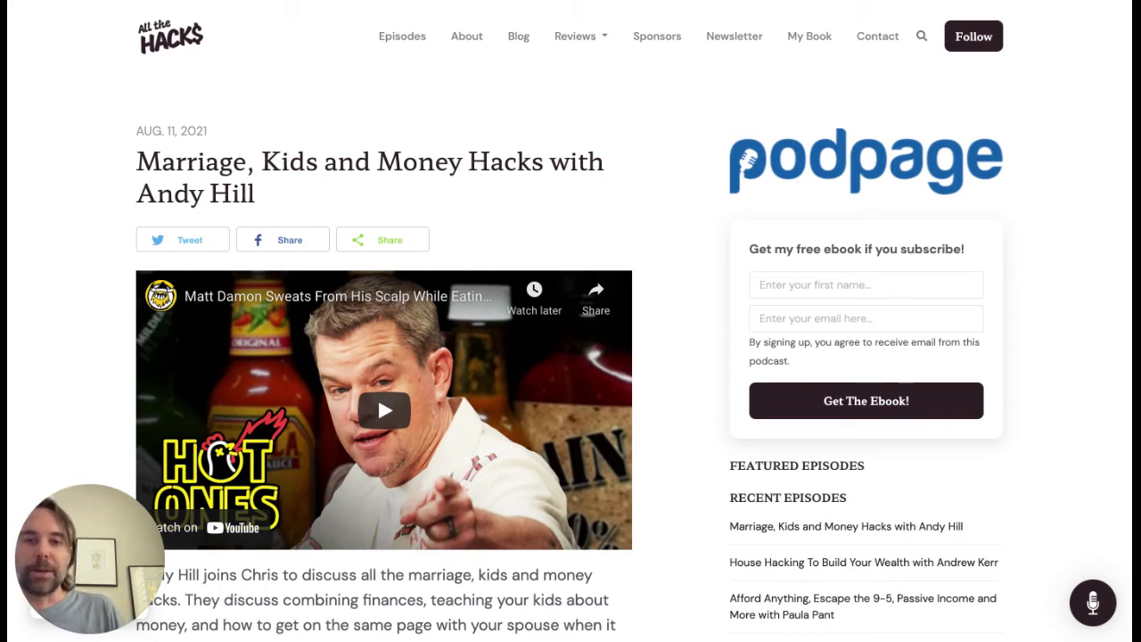
{"action": "left_click", "coordinate": [153, 18]}
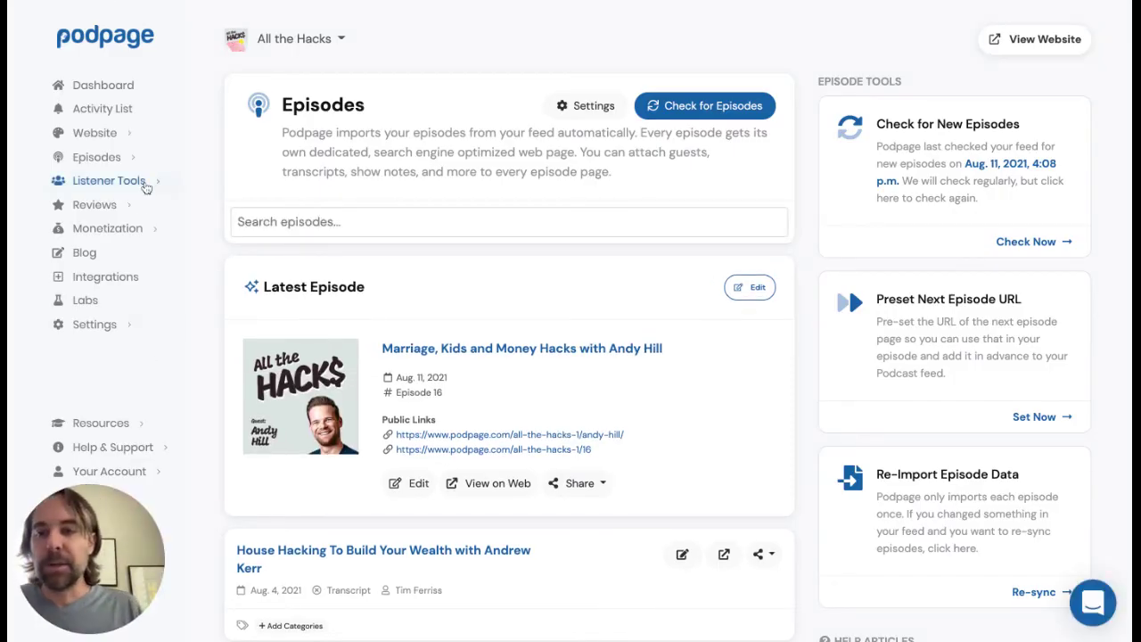
Open the Donations & Memberships page settings and bring up the revenue links for editing
{"action": "mouse_move", "coordinate": [134, 228]}
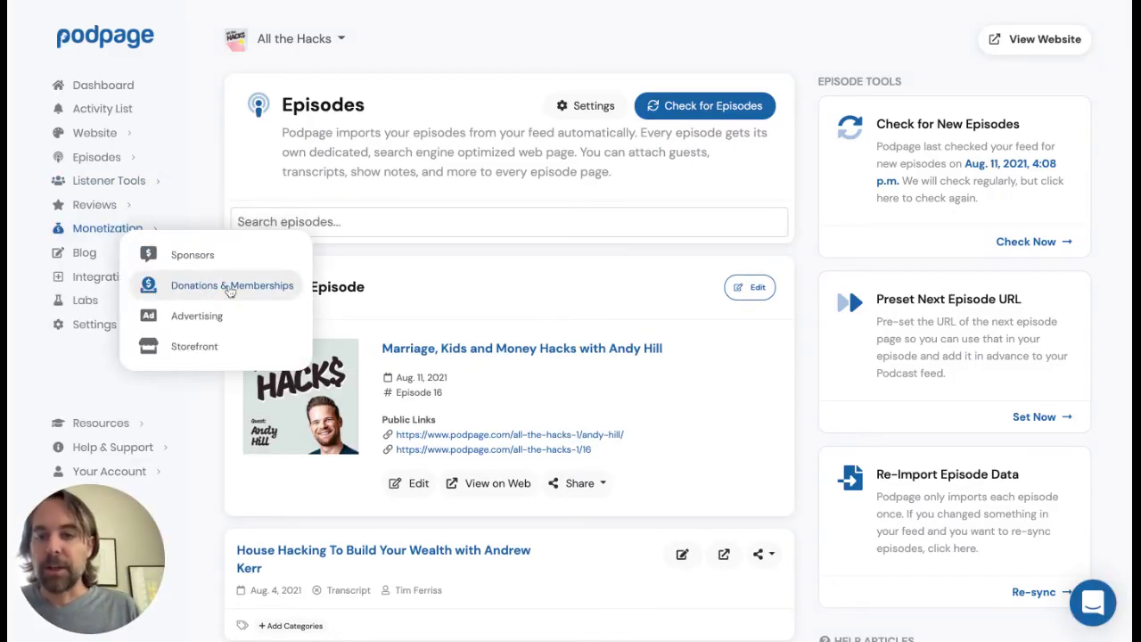
{"action": "left_click", "coordinate": [230, 286]}
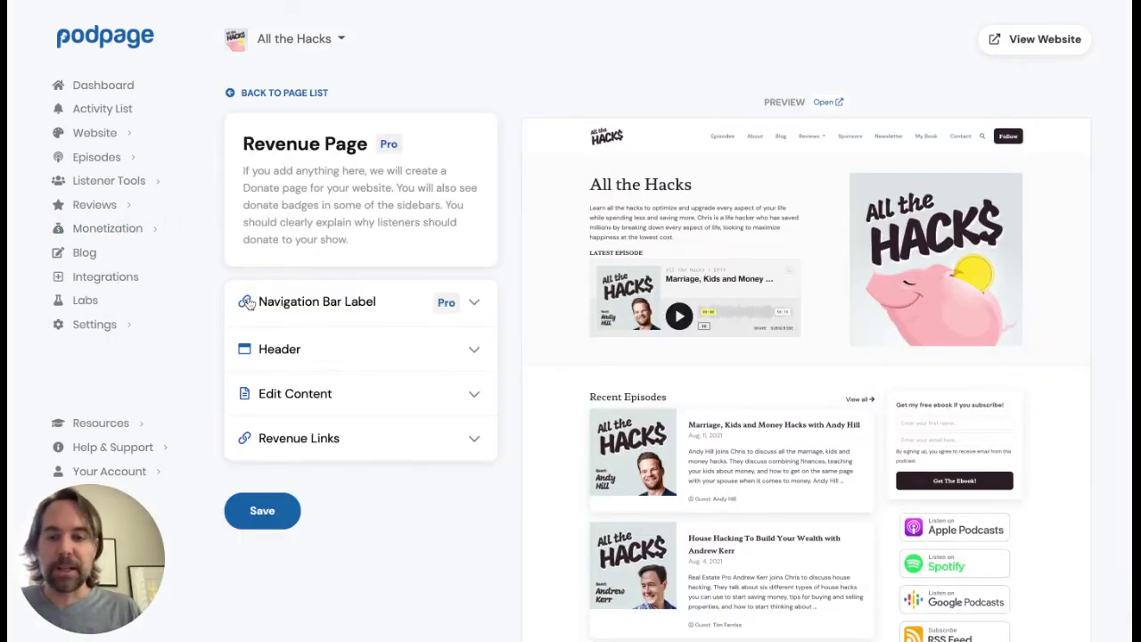
{"action": "left_click", "coordinate": [364, 446]}
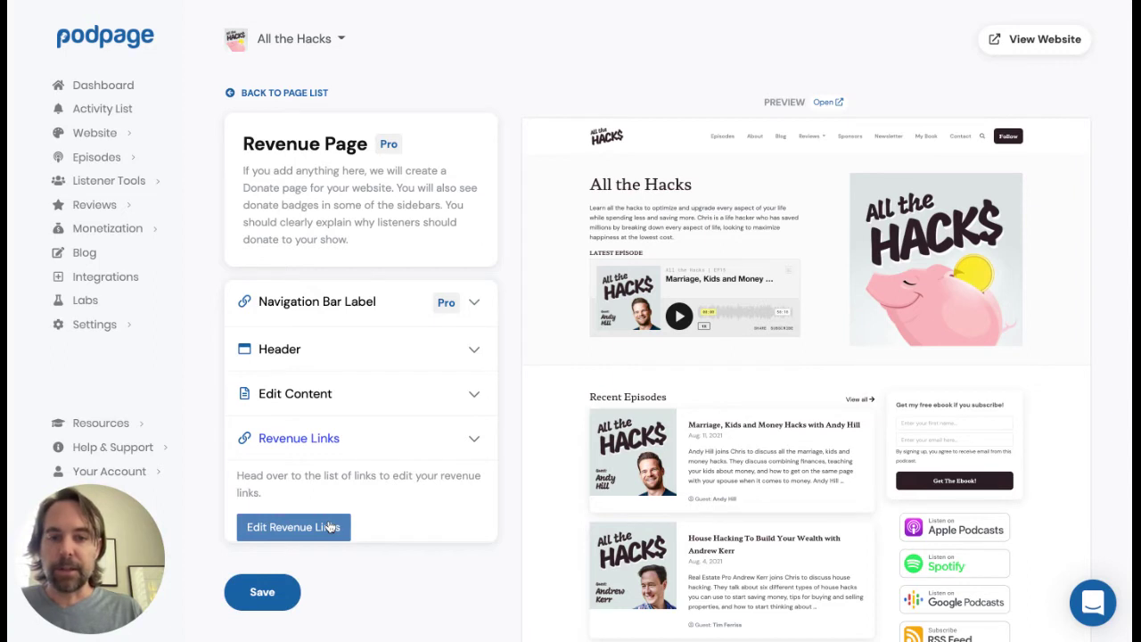
{"action": "left_click", "coordinate": [330, 527]}
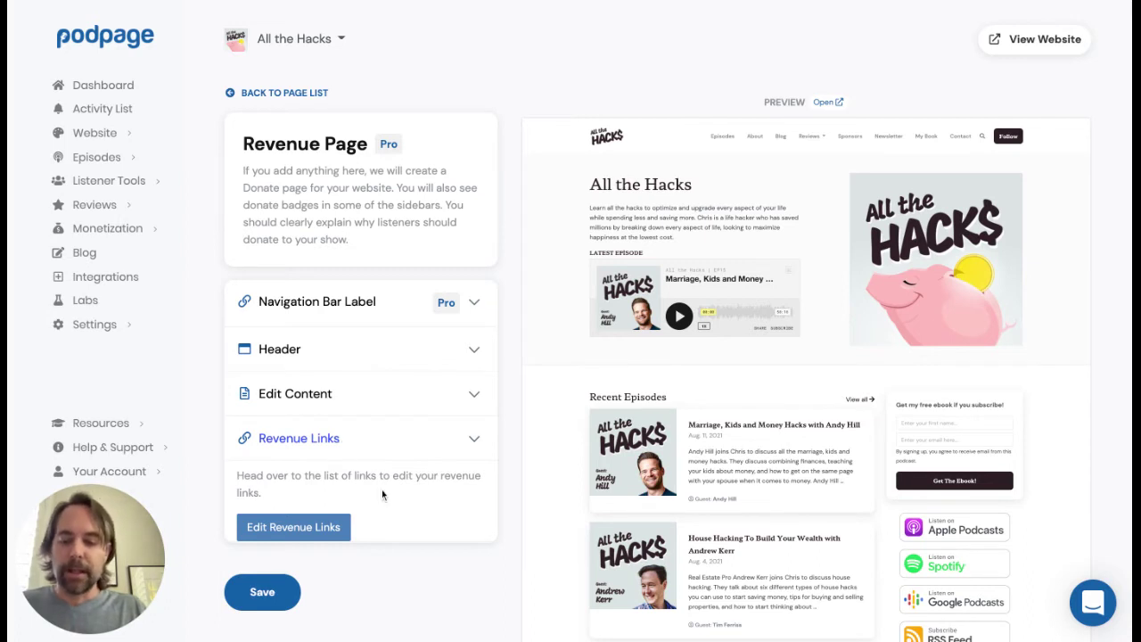
{"action": "left_click", "coordinate": [385, 450]}
{"action": "left_click", "coordinate": [370, 455]}
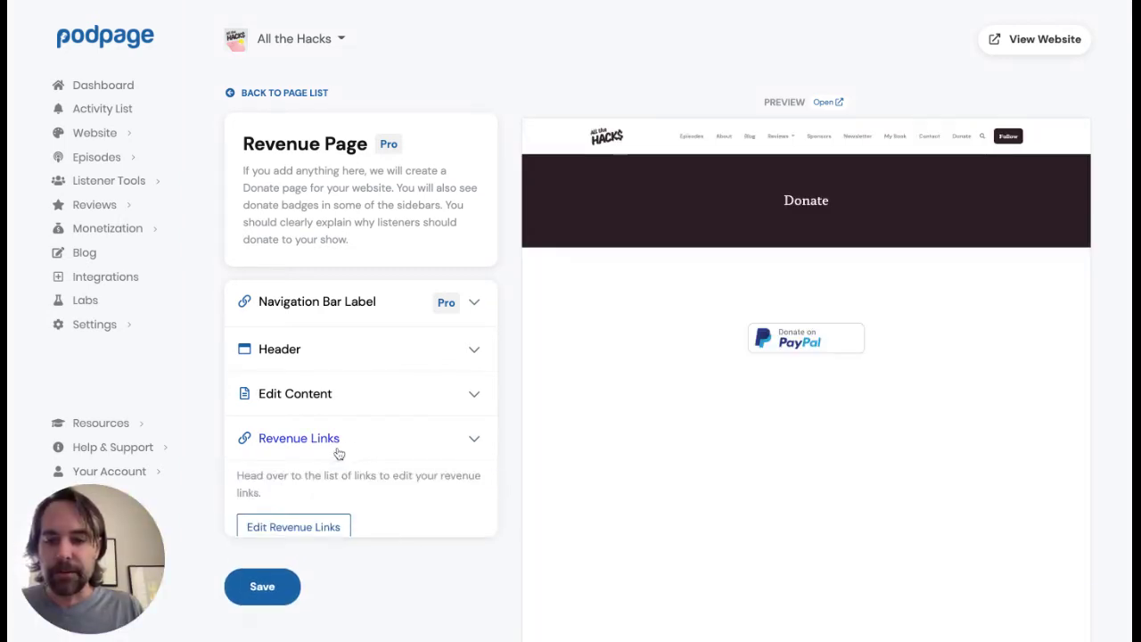
Collapse the revenue links section and set the revenue page's header title to "Donate to my podcast"
{"action": "left_click", "coordinate": [385, 453]}
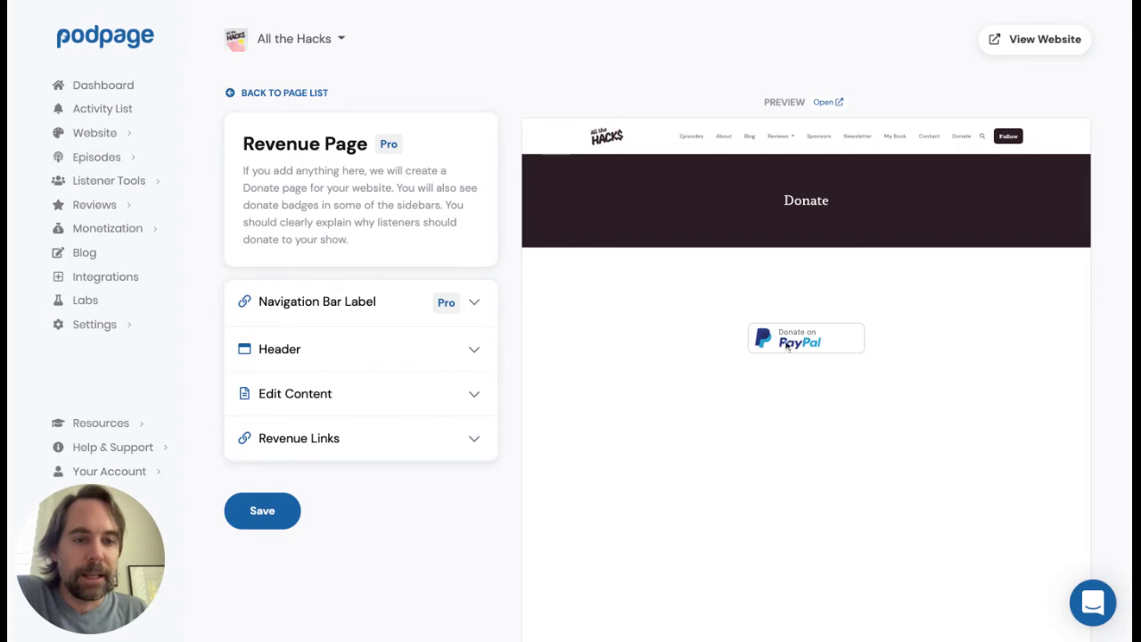
{"action": "left_click", "coordinate": [387, 354]}
{"action": "left_click", "coordinate": [346, 467]}
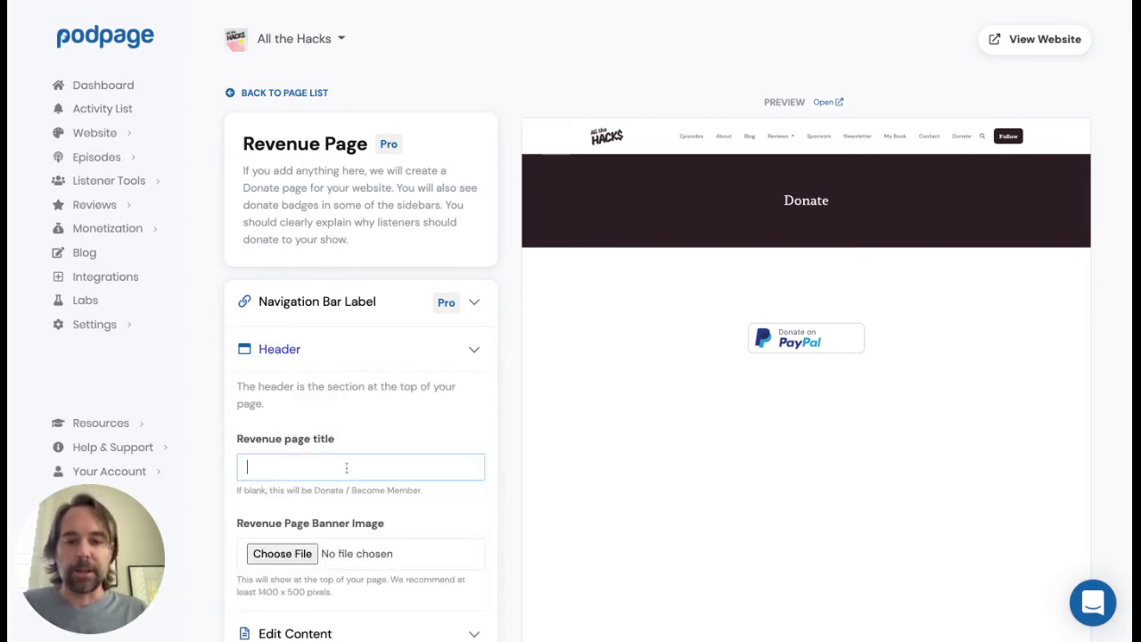
{"action": "type", "text": "Do"}
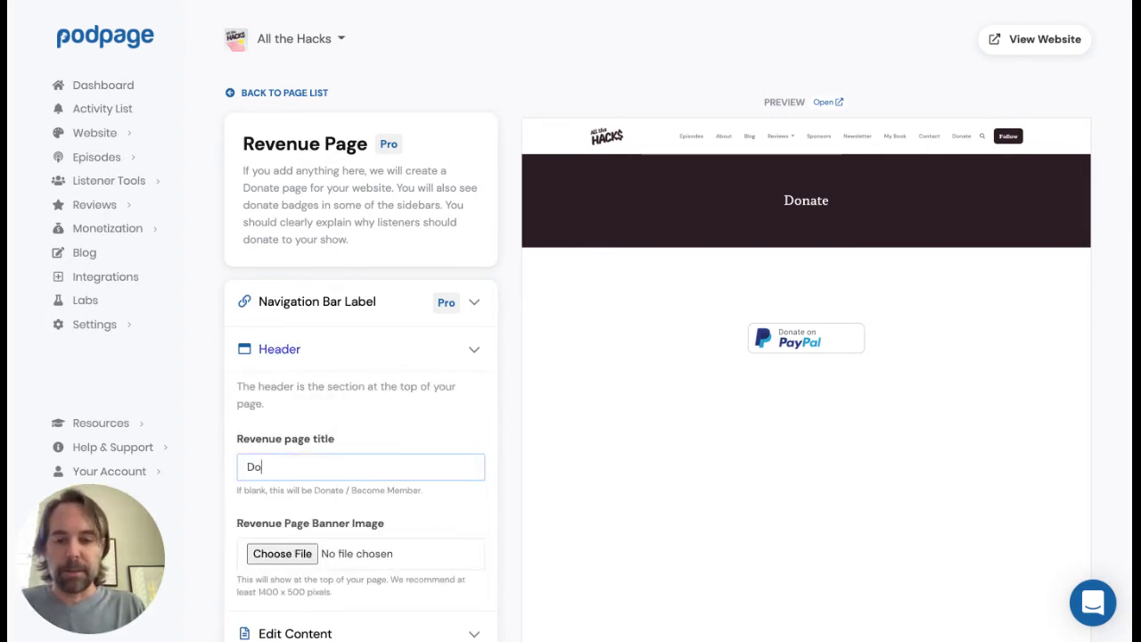
{"action": "type", "text": "nate to my podcast"}
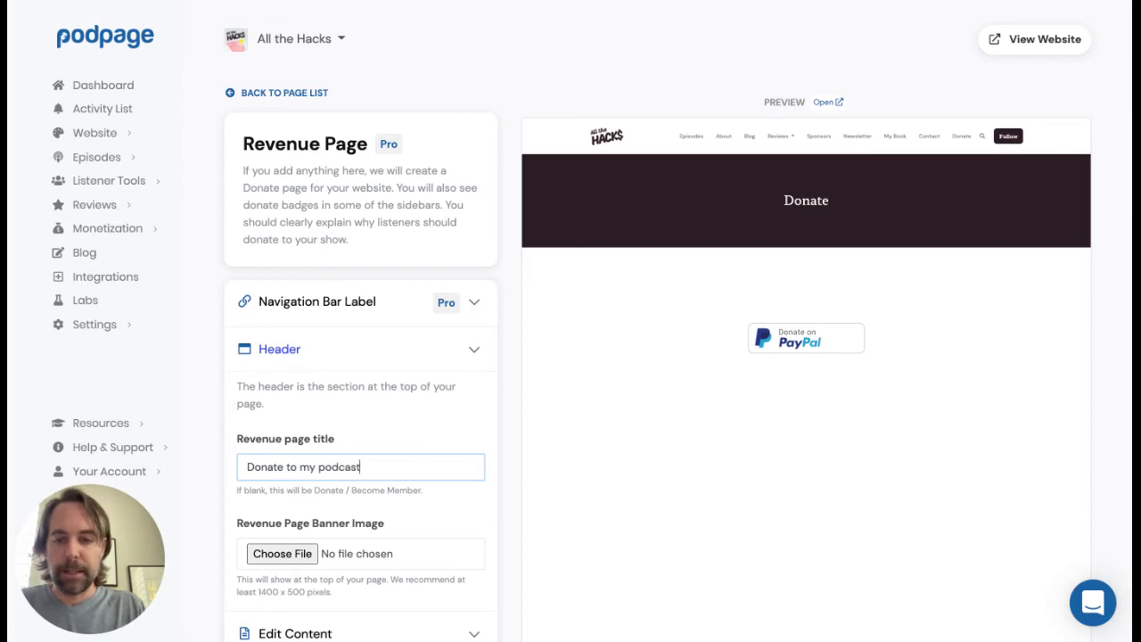
{"action": "key", "text": "Tab"}
{"action": "scroll", "coordinate": [369, 444], "scroll_direction": "down", "scroll_amount": 1}
{"action": "scroll", "coordinate": [390, 423], "scroll_direction": "down", "scroll_amount": 1}
{"action": "scroll", "coordinate": [389, 422], "scroll_direction": "up", "scroll_amount": 2}
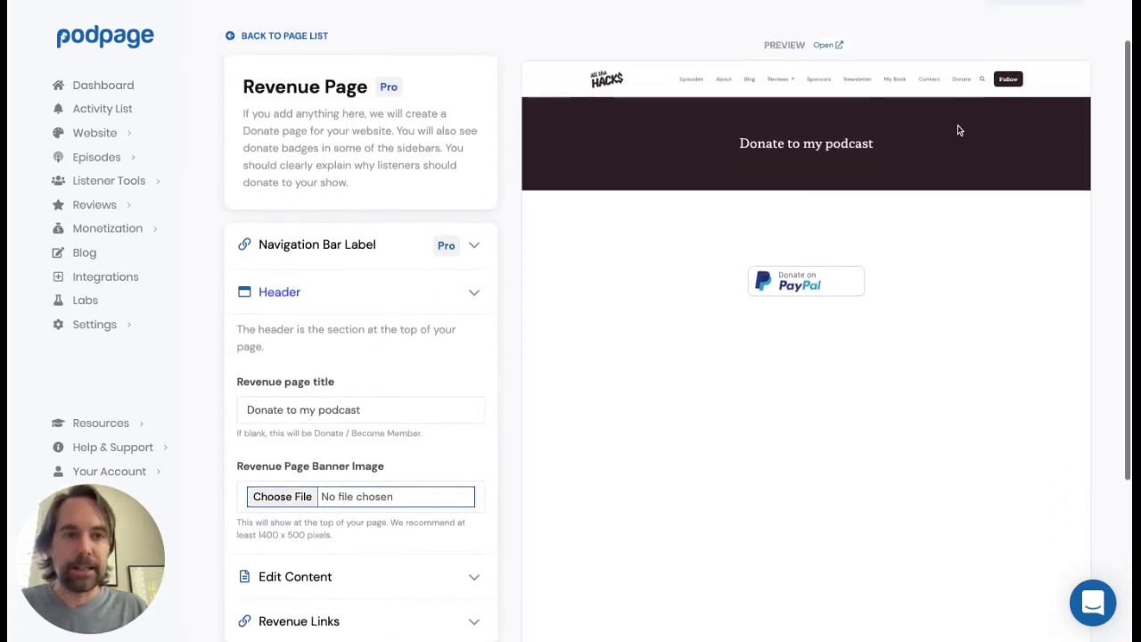
Open the revenue page's narrow-width text content for editing and write "We've been podcasting on listener support for years .."
{"action": "scroll", "coordinate": [388, 461], "scroll_direction": "down", "scroll_amount": 2}
{"action": "left_click", "coordinate": [383, 390]}
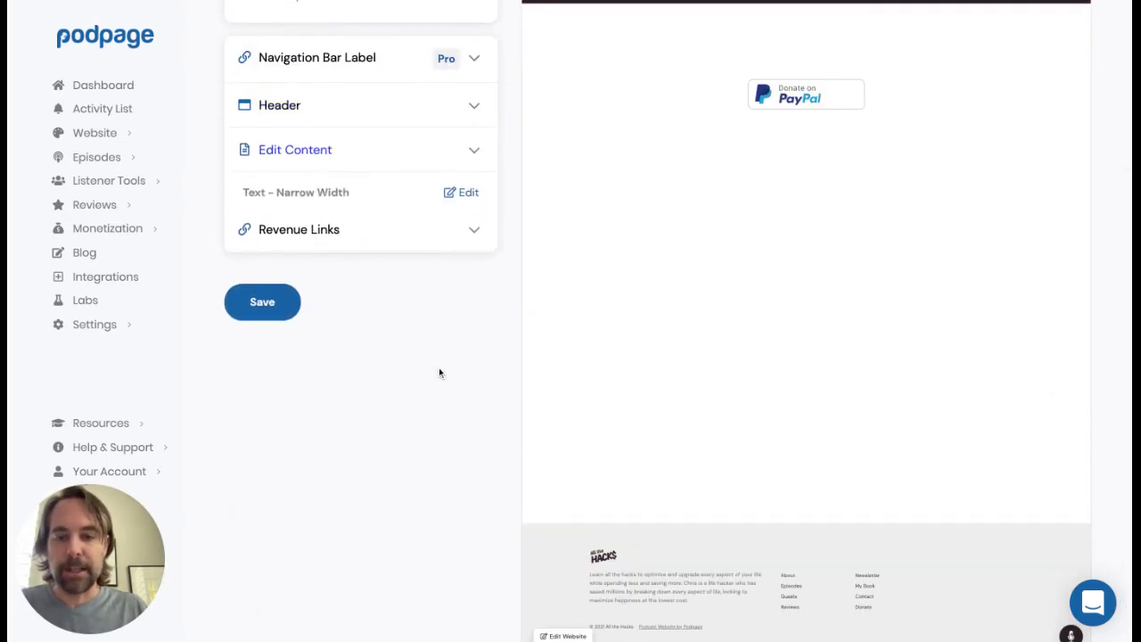
{"action": "left_click", "coordinate": [473, 194]}
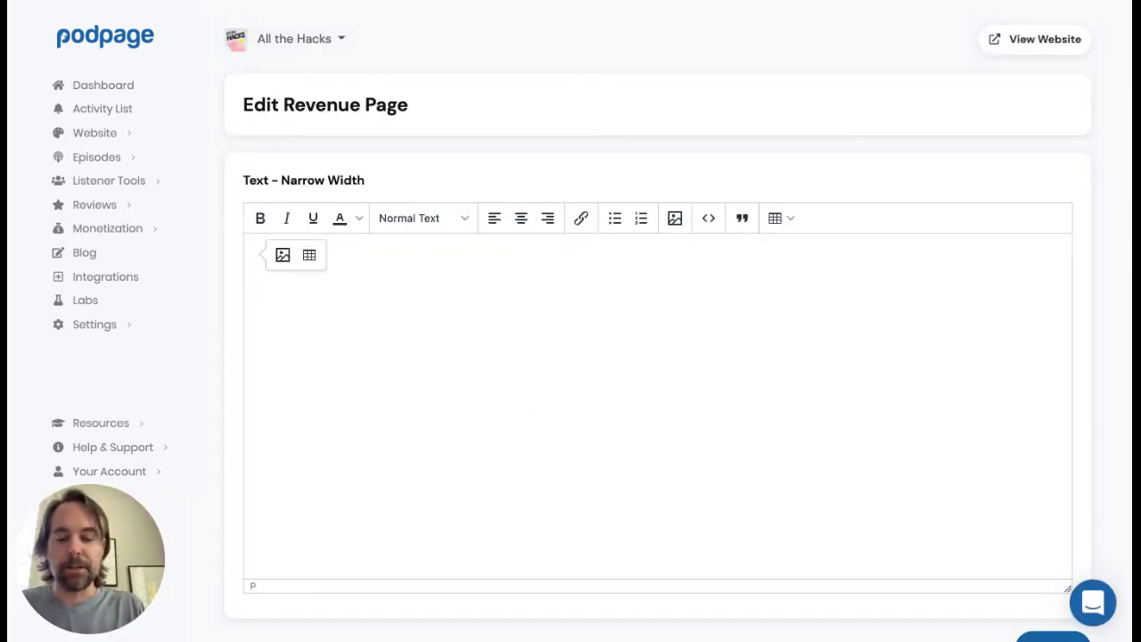
{"action": "type", "text": "We've been "}
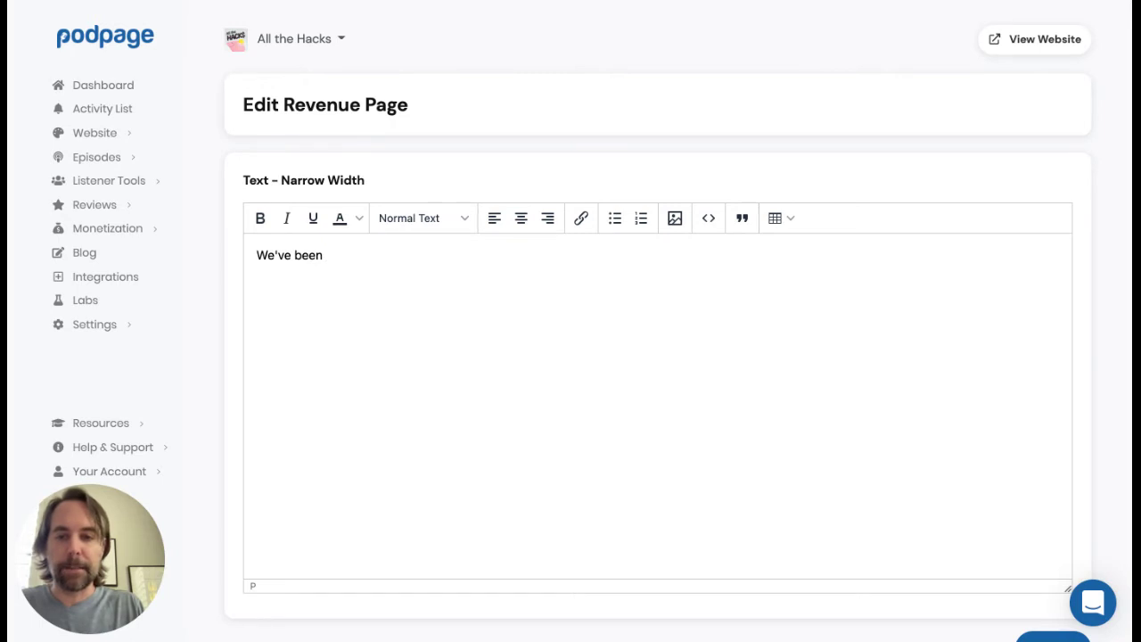
{"action": "type", "text": "podcasting on "}
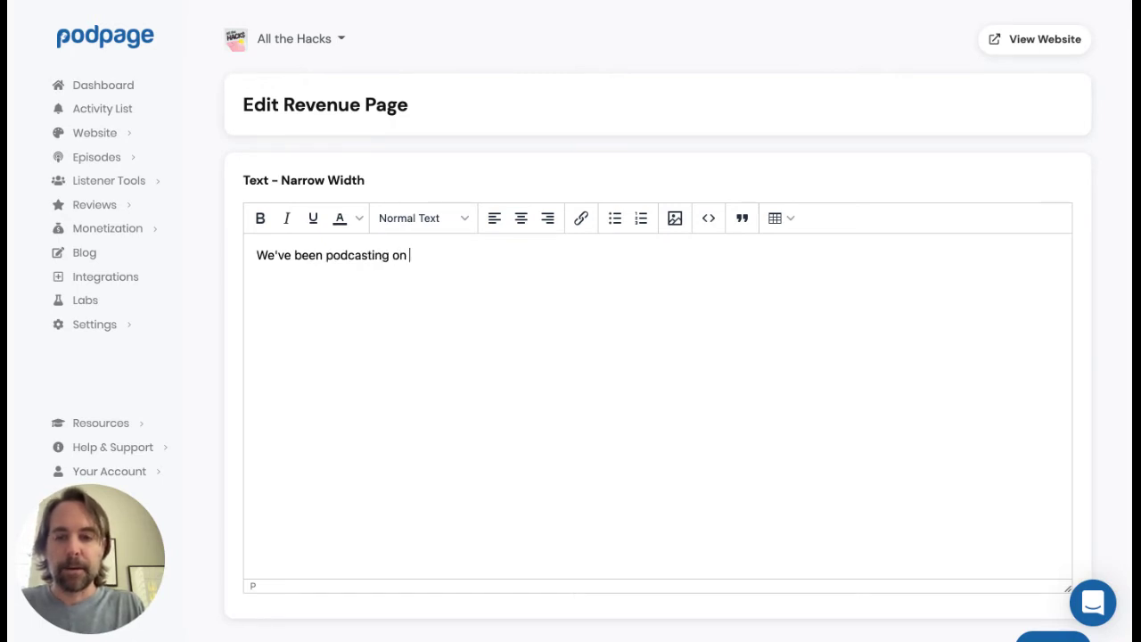
{"action": "type", "text": "listener support for years .."}
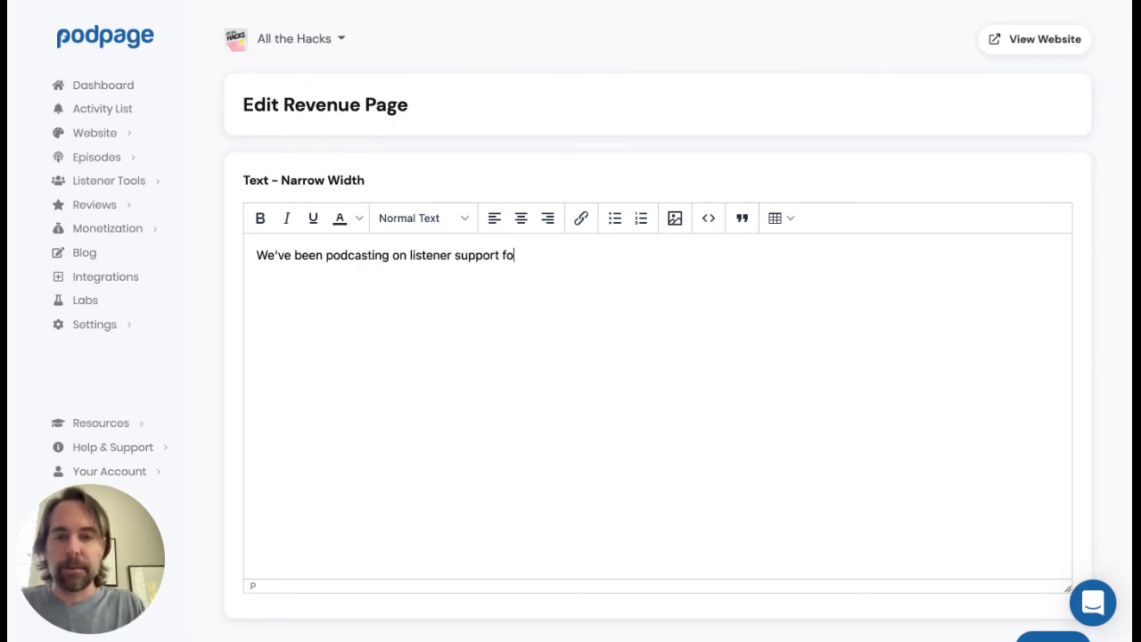
Add the line "here's what do with it .." below a blank line in the page text, and save the content
{"action": "key", "text": "Return"}
{"action": "key", "text": "Return"}
{"action": "type", "text": "here's what do with it"}
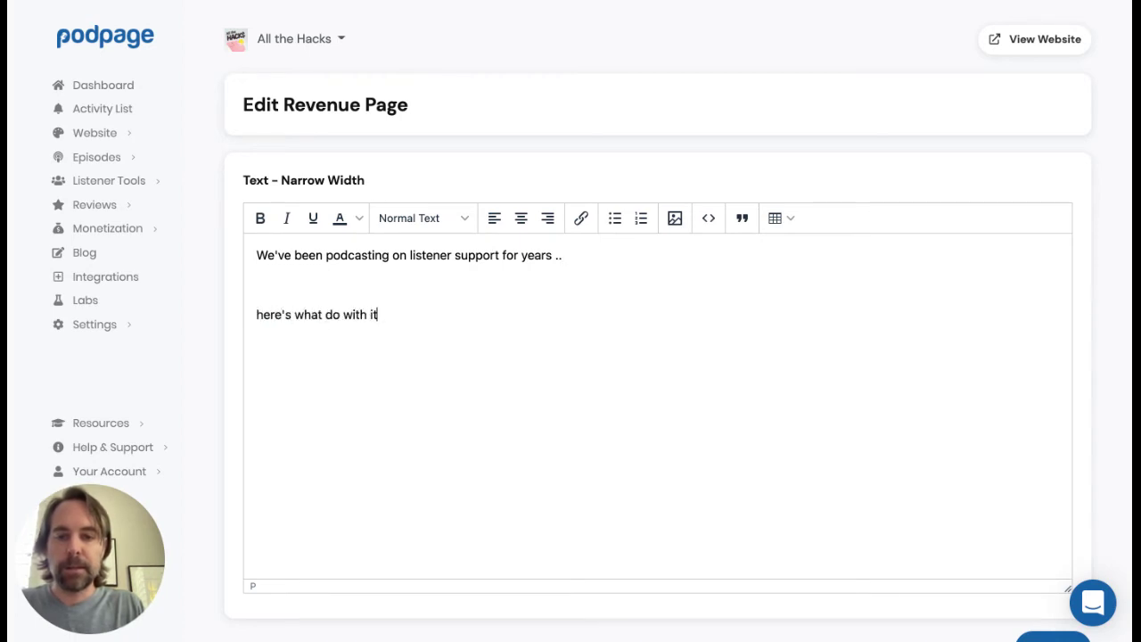
{"action": "type", "text": " .."}
{"action": "key", "text": "Return"}
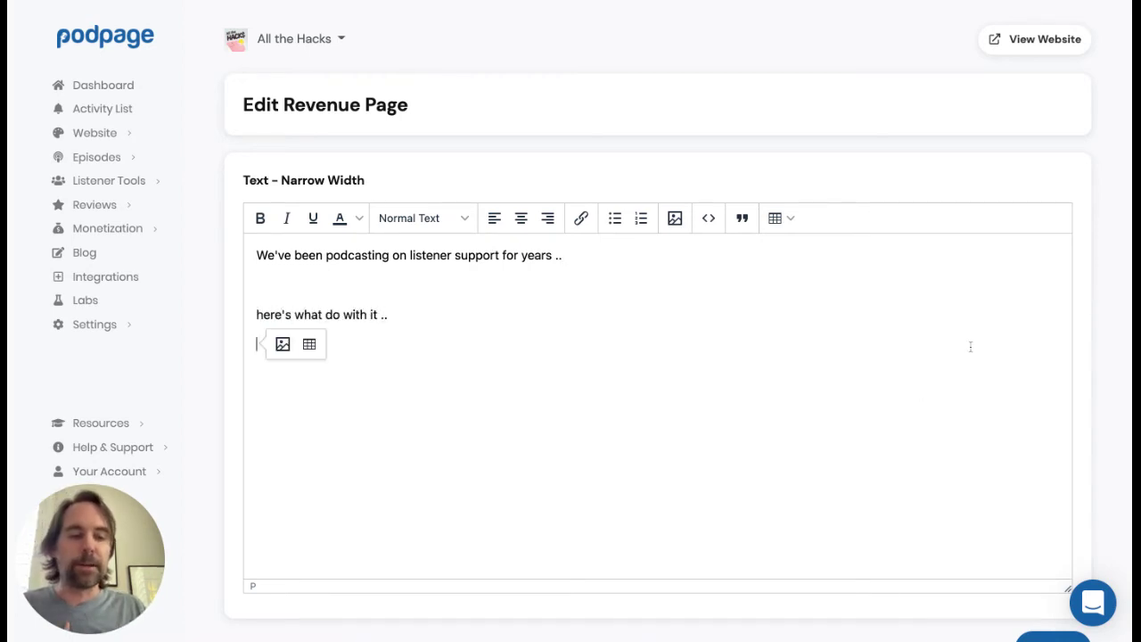
{"action": "scroll", "coordinate": [955, 336], "scroll_direction": "down", "scroll_amount": 1}
{"action": "scroll", "coordinate": [981, 402], "scroll_direction": "down", "scroll_amount": 1}
{"action": "left_click", "coordinate": [1063, 562]}
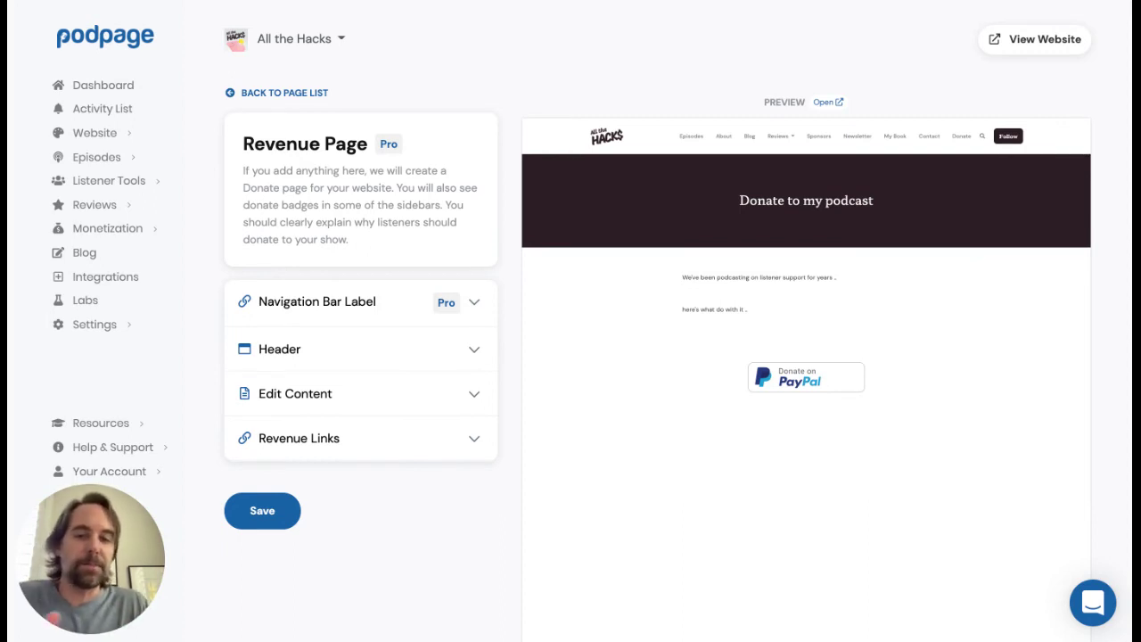
Set the revenue page type to Membership in the navigation bar label settings
{"action": "left_click", "coordinate": [357, 320]}
{"action": "scroll", "coordinate": [389, 372], "scroll_direction": "down", "scroll_amount": 3}
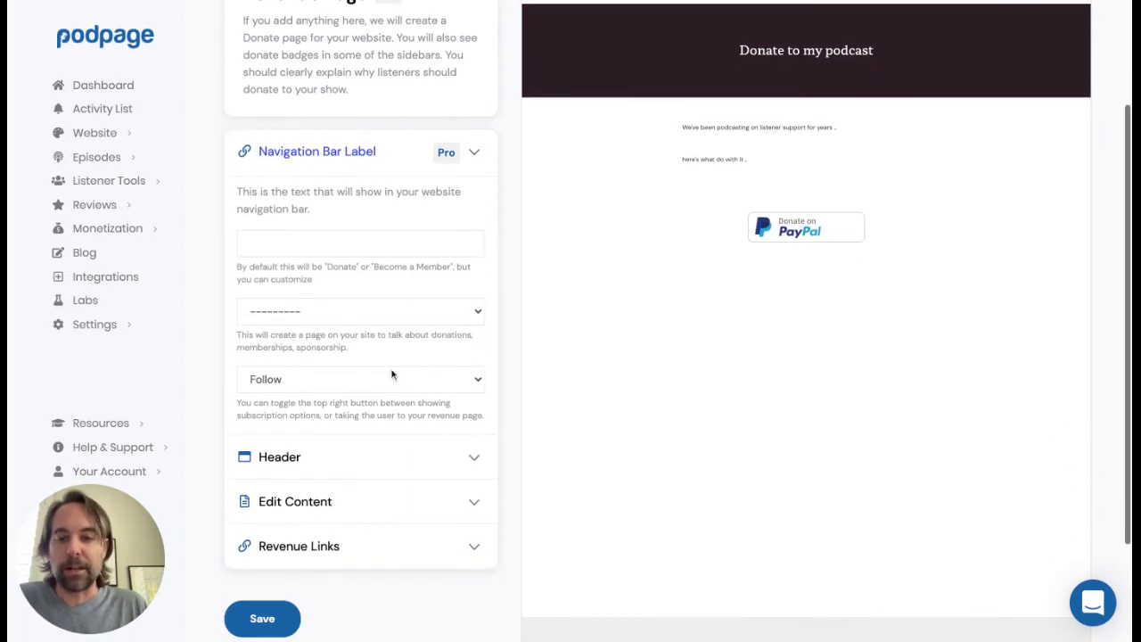
{"action": "left_click", "coordinate": [373, 321]}
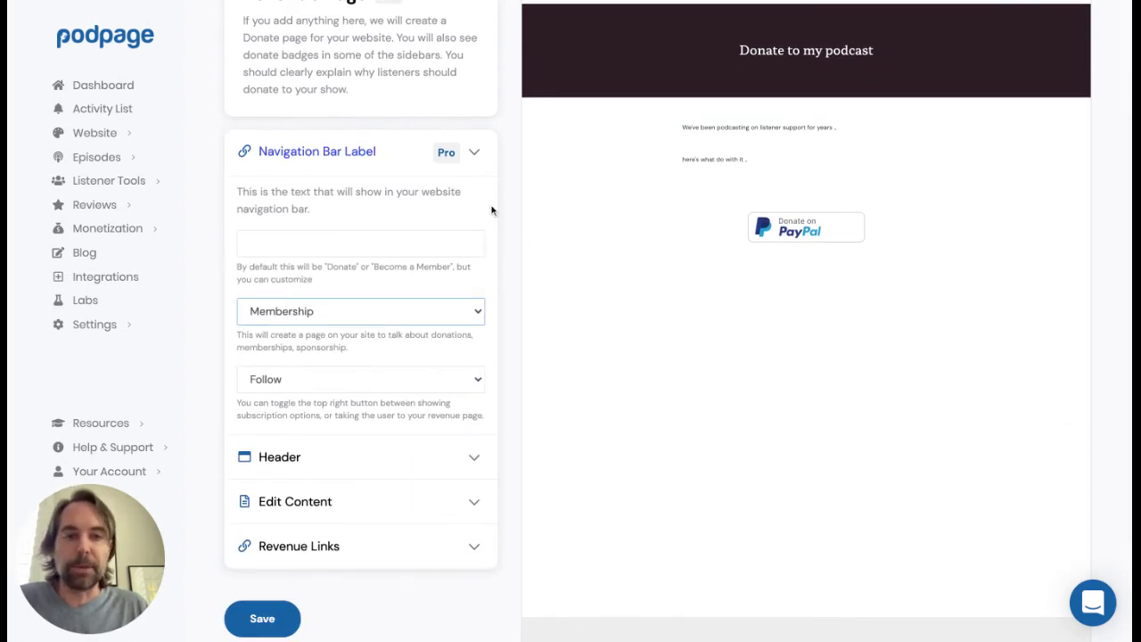
{"action": "scroll", "coordinate": [491, 209], "scroll_direction": "up", "scroll_amount": 1}
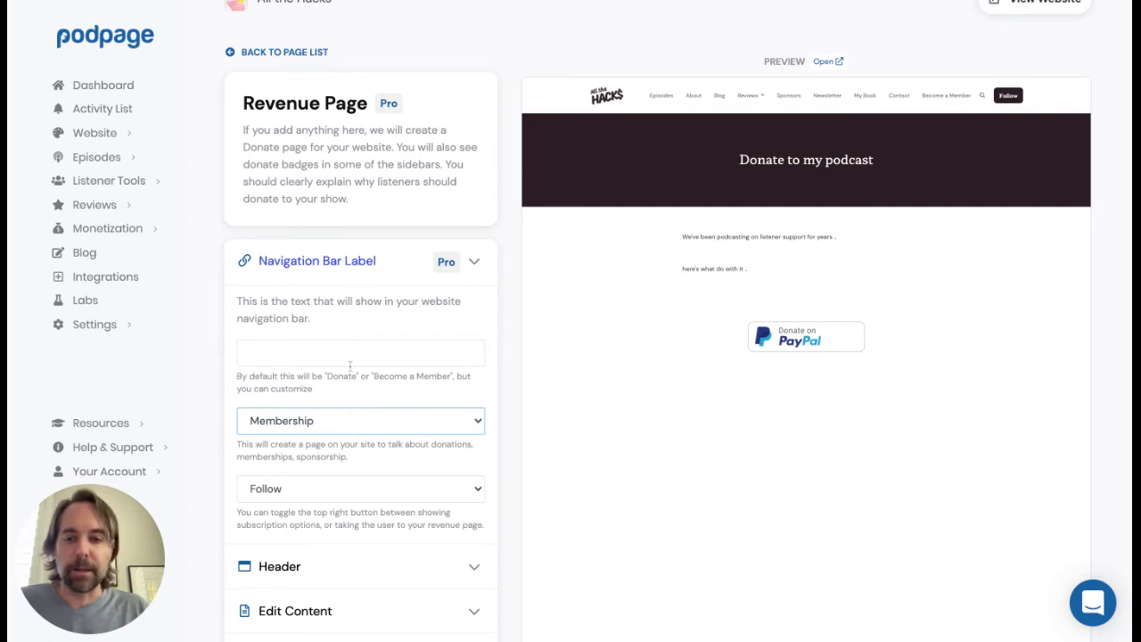
Switch the website's header button from Follow to Revenue, and collapse the navigation bar label settings
{"action": "left_click", "coordinate": [364, 490]}
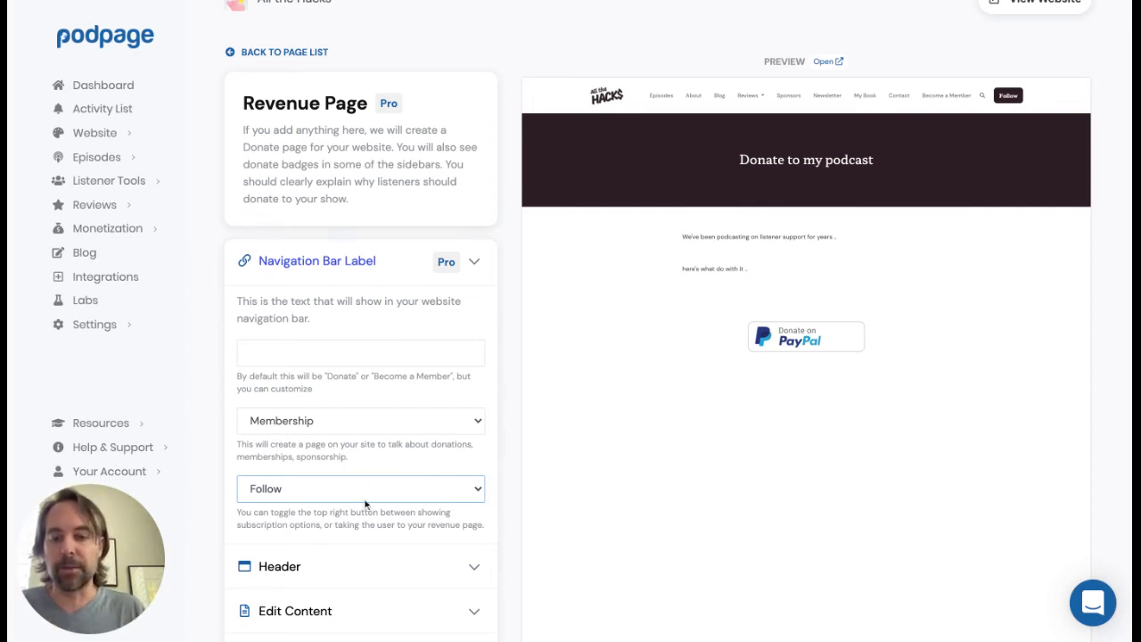
{"action": "left_click", "coordinate": [393, 472]}
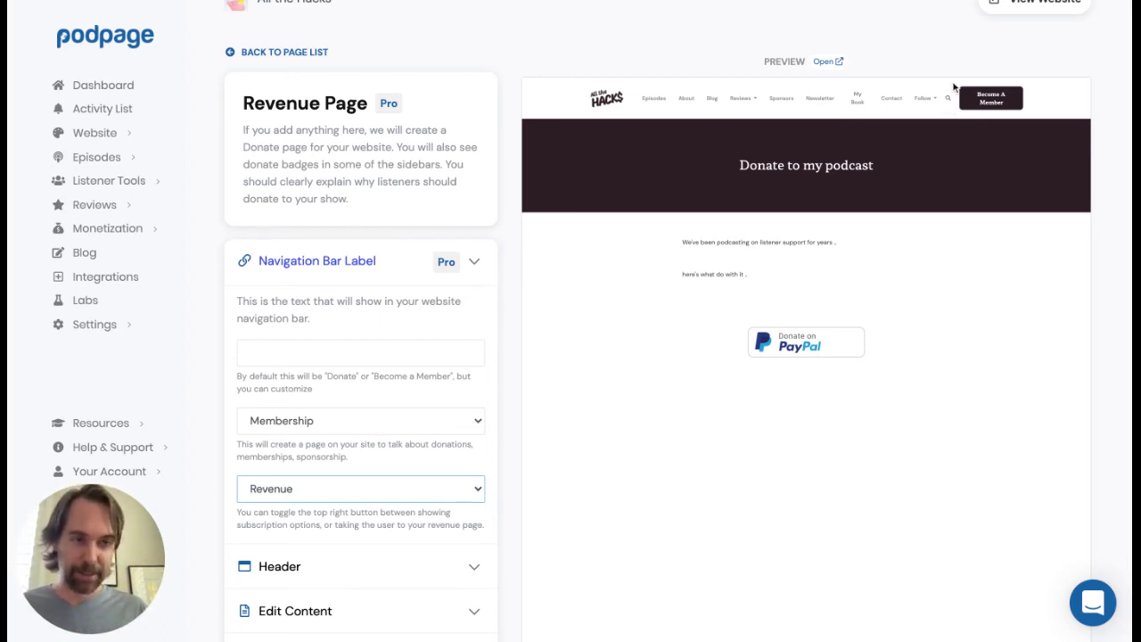
{"action": "left_click", "coordinate": [405, 273]}
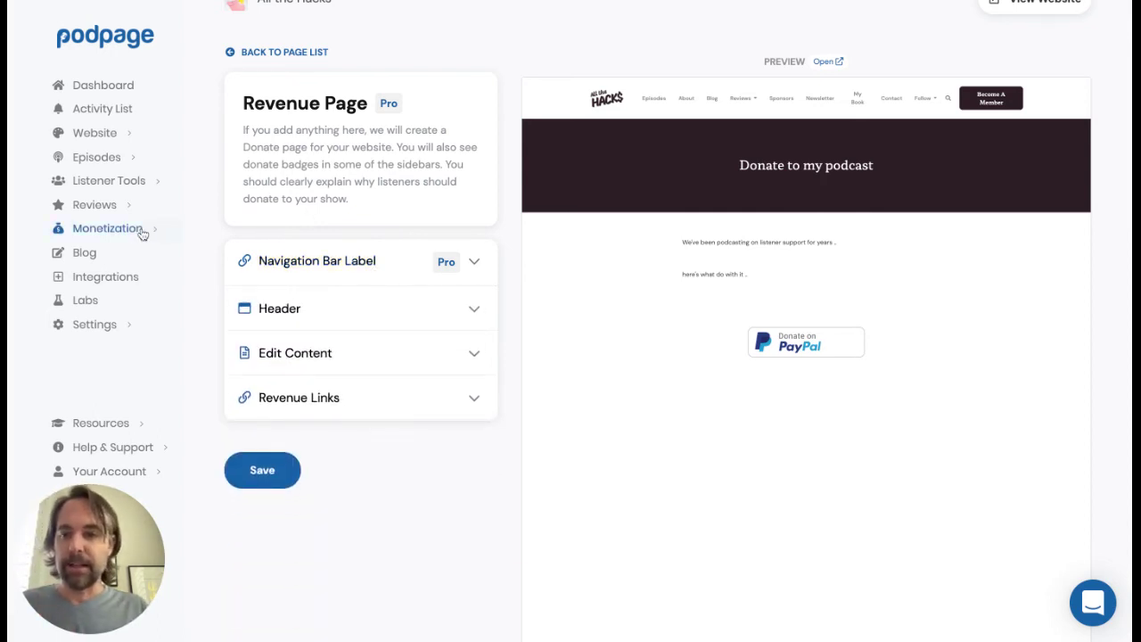
Open the website's Advertising settings and examine the AdSense Publisher ID and Ads.txt content fields
{"action": "mouse_move", "coordinate": [150, 234]}
{"action": "left_click", "coordinate": [222, 323]}
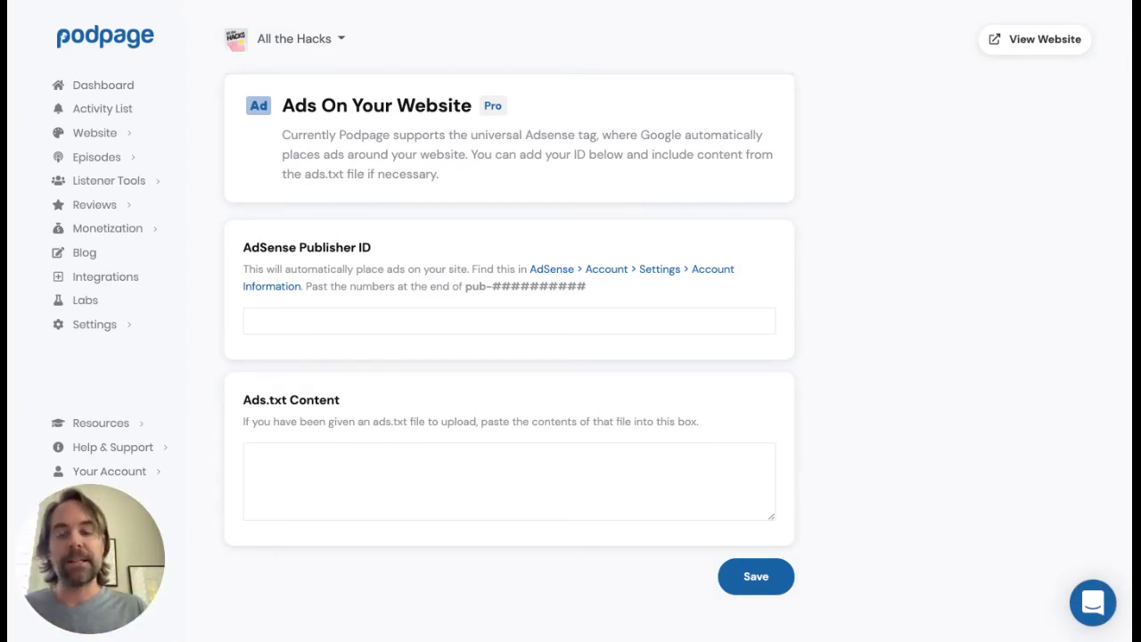
{"action": "left_click", "coordinate": [488, 317]}
{"action": "left_click", "coordinate": [476, 446]}
{"action": "left_click", "coordinate": [431, 320]}
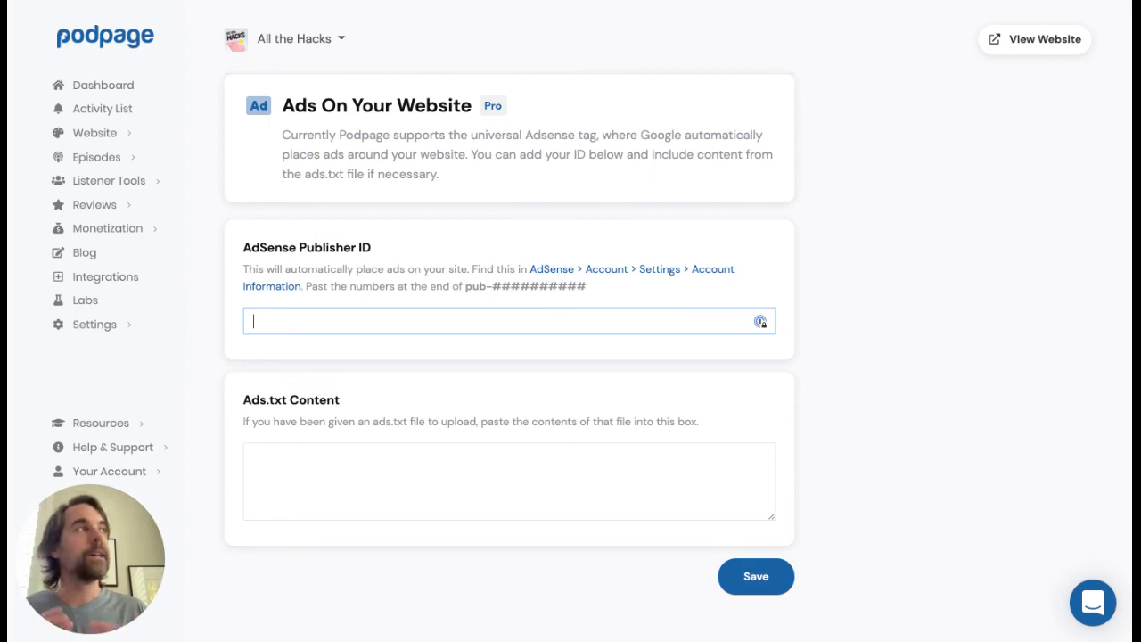
Open the Storefront and start a new product named "My t shirt"
{"action": "left_click", "coordinate": [139, 229]}
{"action": "left_click", "coordinate": [205, 353]}
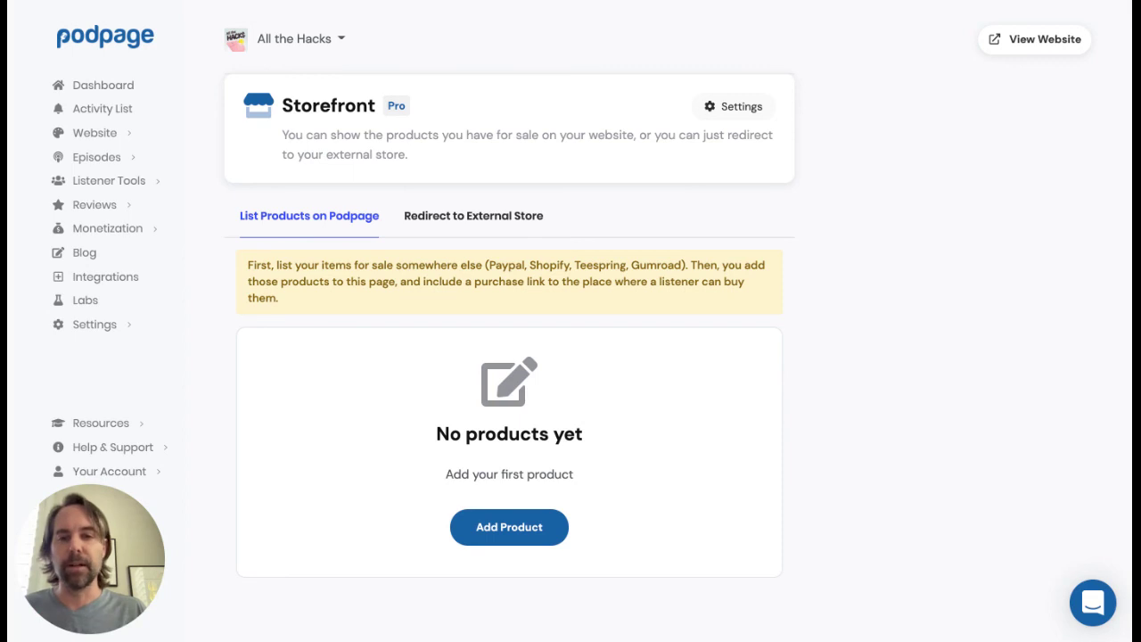
{"action": "left_click", "coordinate": [490, 526]}
{"action": "left_click", "coordinate": [413, 246]}
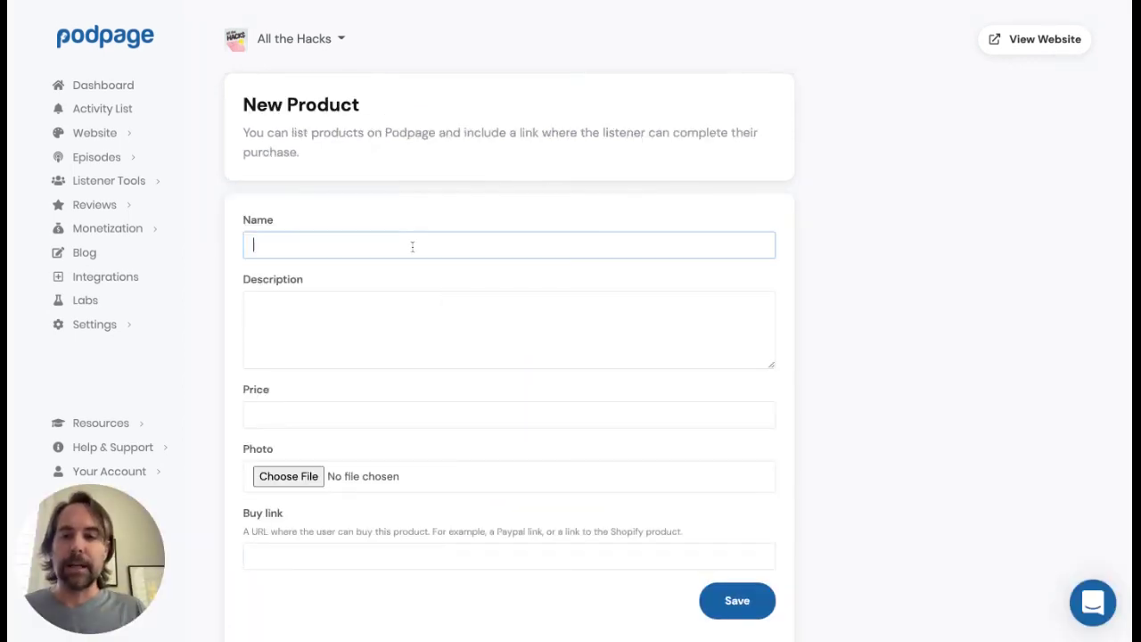
{"action": "type", "text": "My t shirt"}
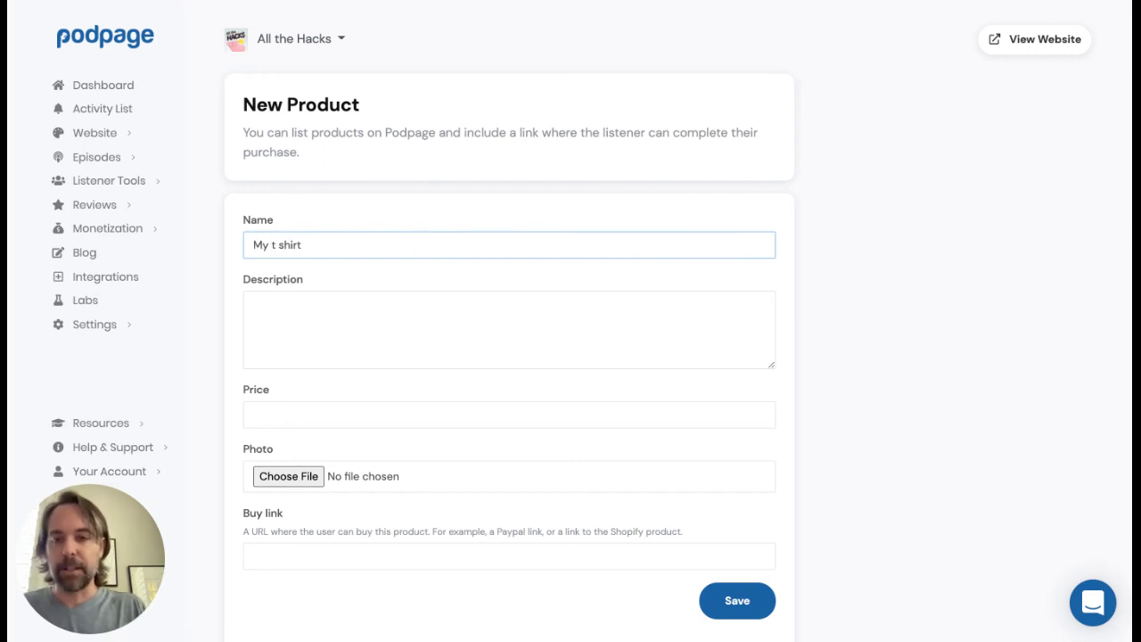
Examine the new product's description, price, photo and buy link fields, and bring up the monetization options
{"action": "left_click", "coordinate": [758, 415]}
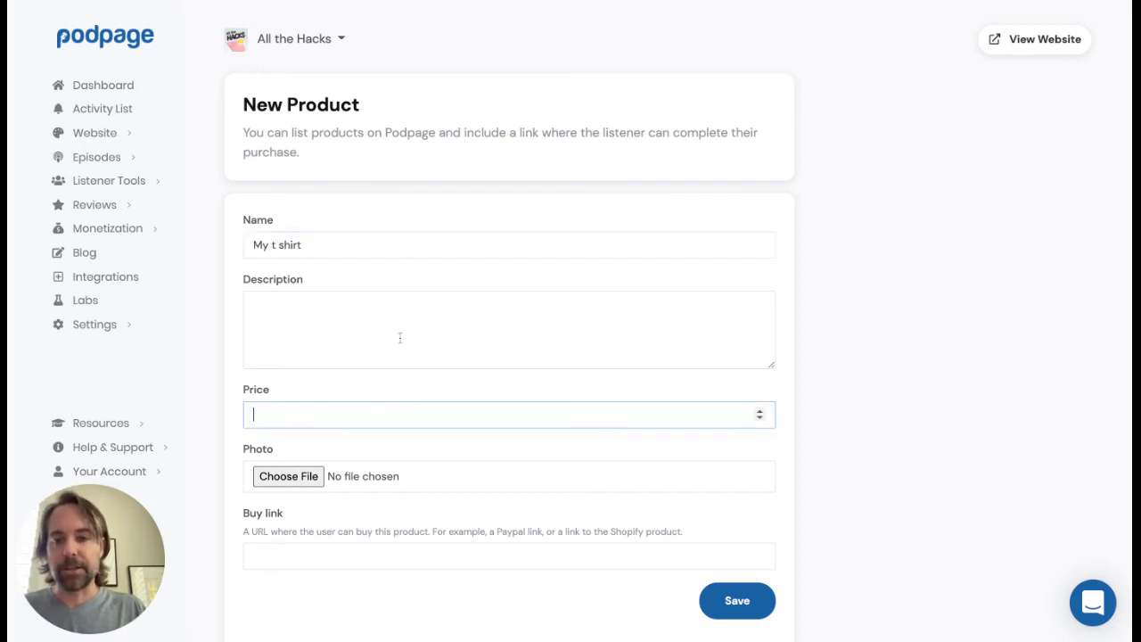
{"action": "left_click", "coordinate": [401, 333]}
{"action": "scroll", "coordinate": [401, 333], "scroll_direction": "down", "scroll_amount": 1}
{"action": "left_click", "coordinate": [357, 371]}
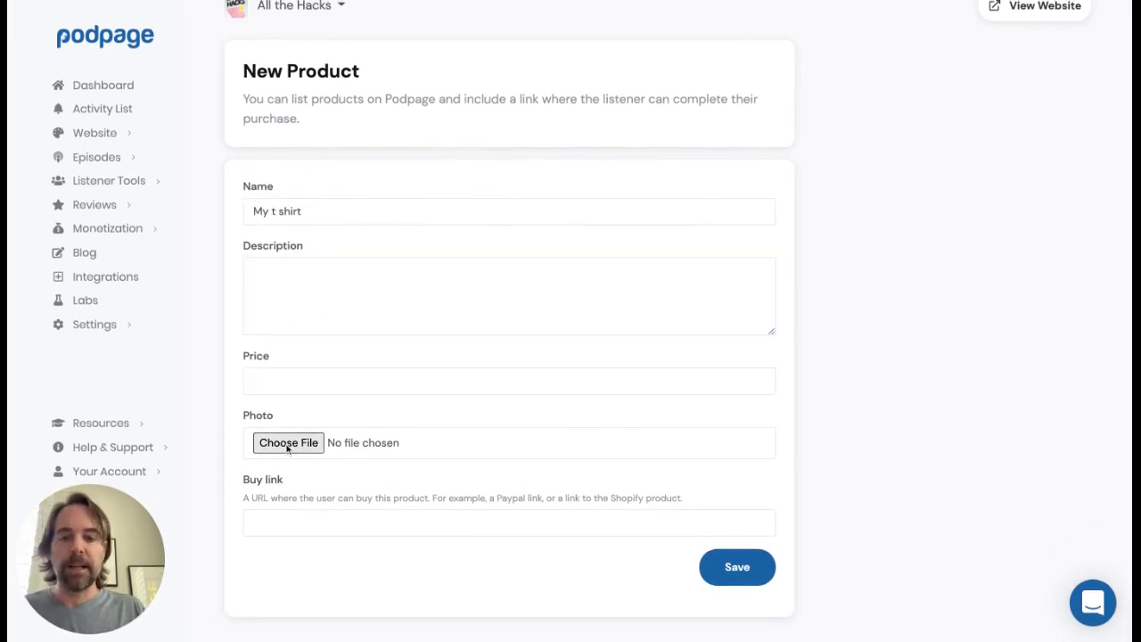
{"action": "left_click", "coordinate": [305, 511]}
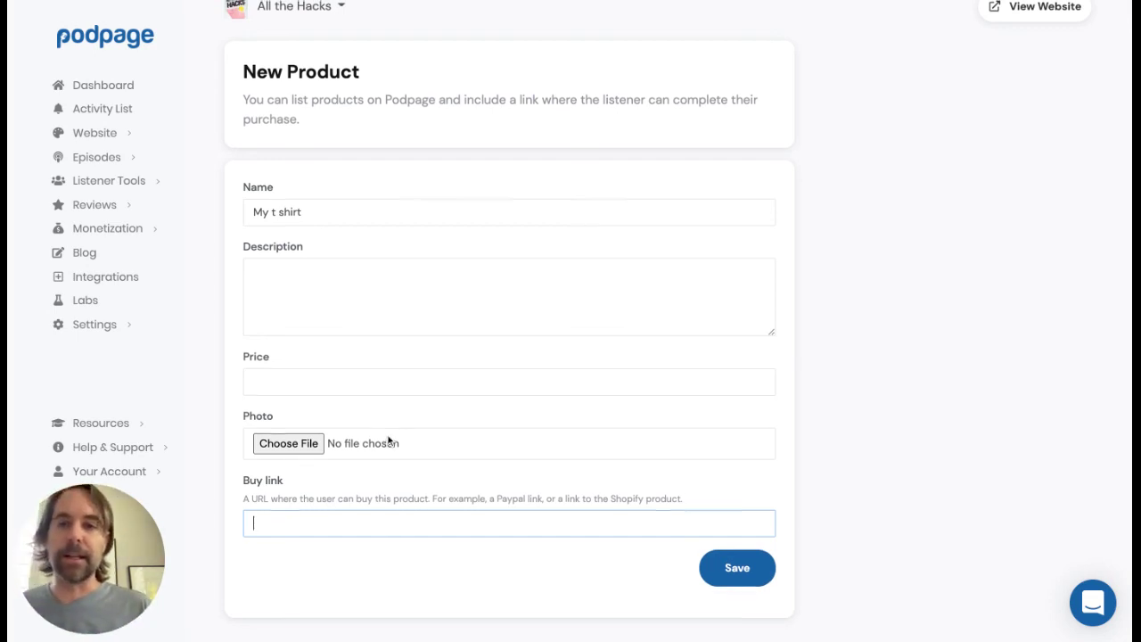
{"action": "scroll", "coordinate": [388, 440], "scroll_direction": "up", "scroll_amount": 1}
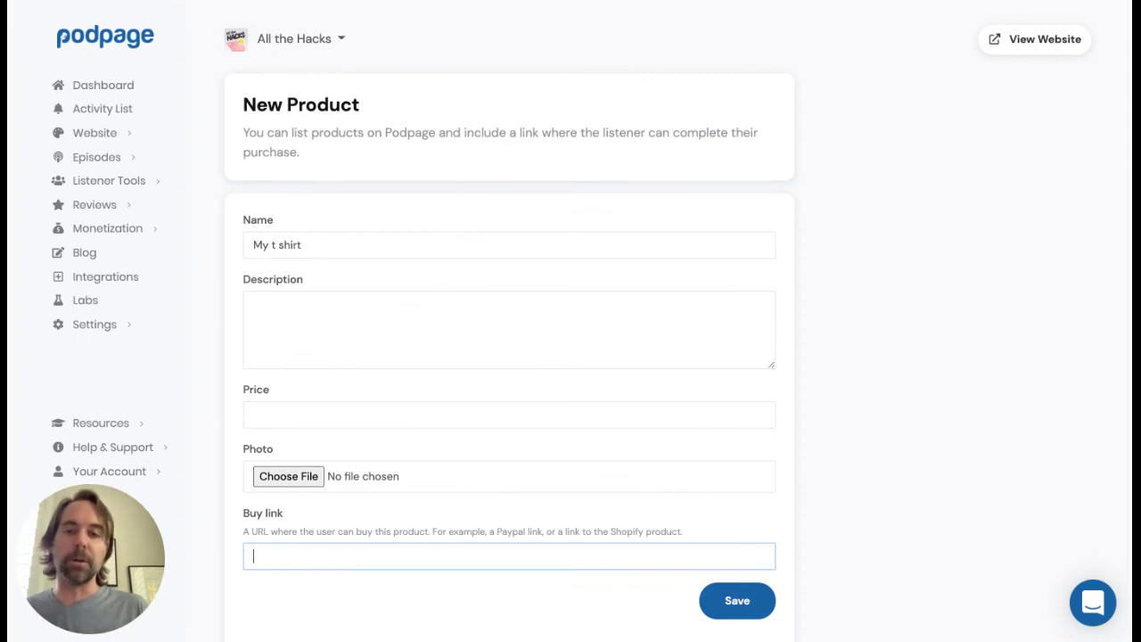
{"action": "left_click", "coordinate": [107, 228]}
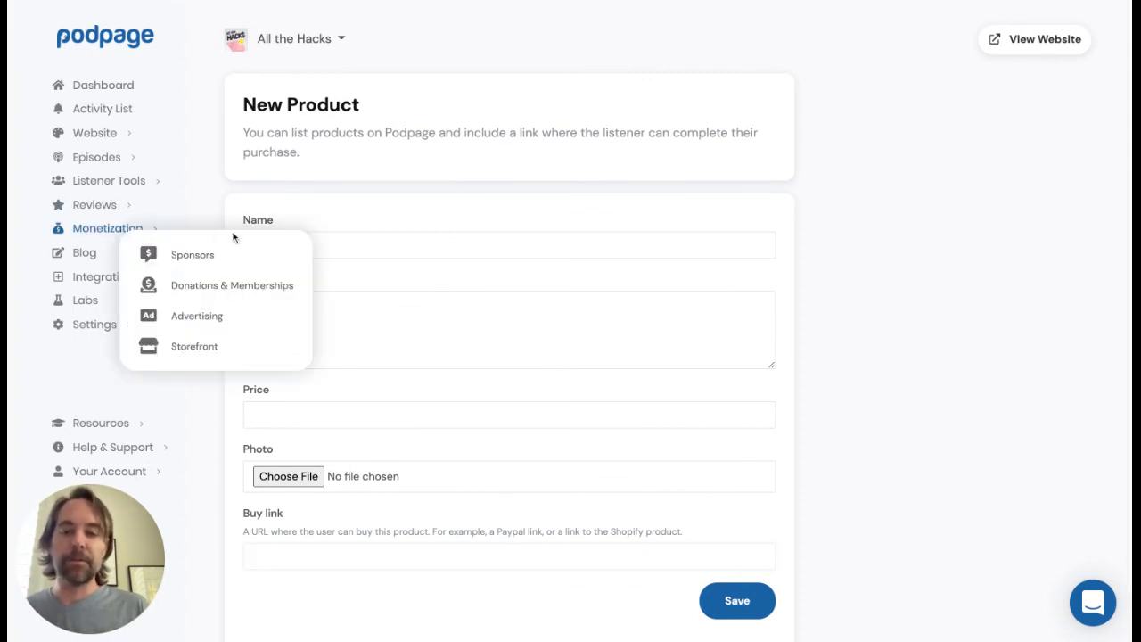